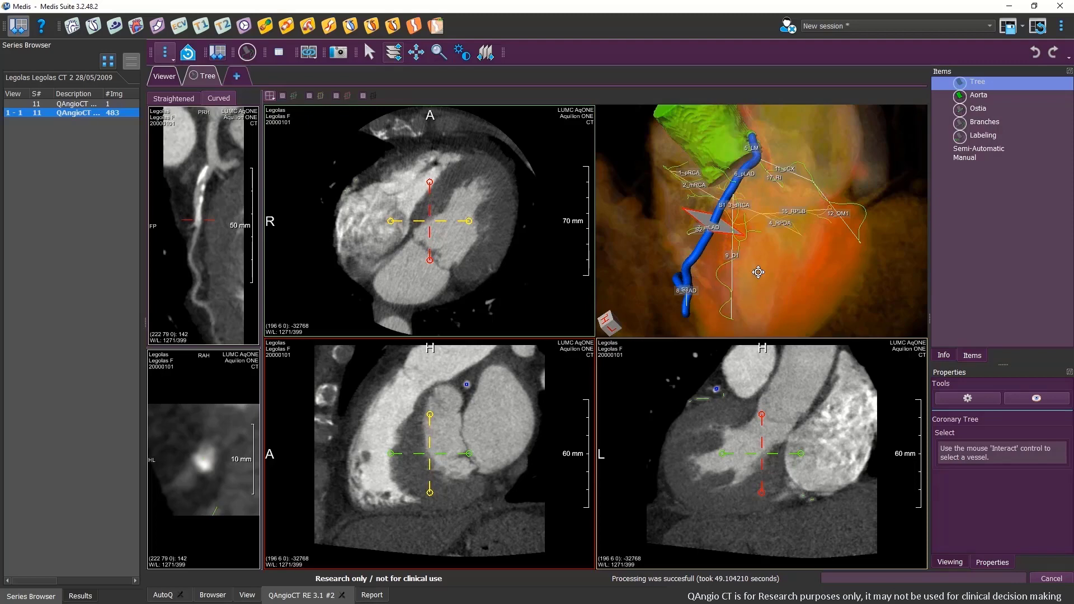
- Select the right coronary artery in the 3D tree and inspect it by rotating the 3D model and the curved vessel view
left_click(676, 174)
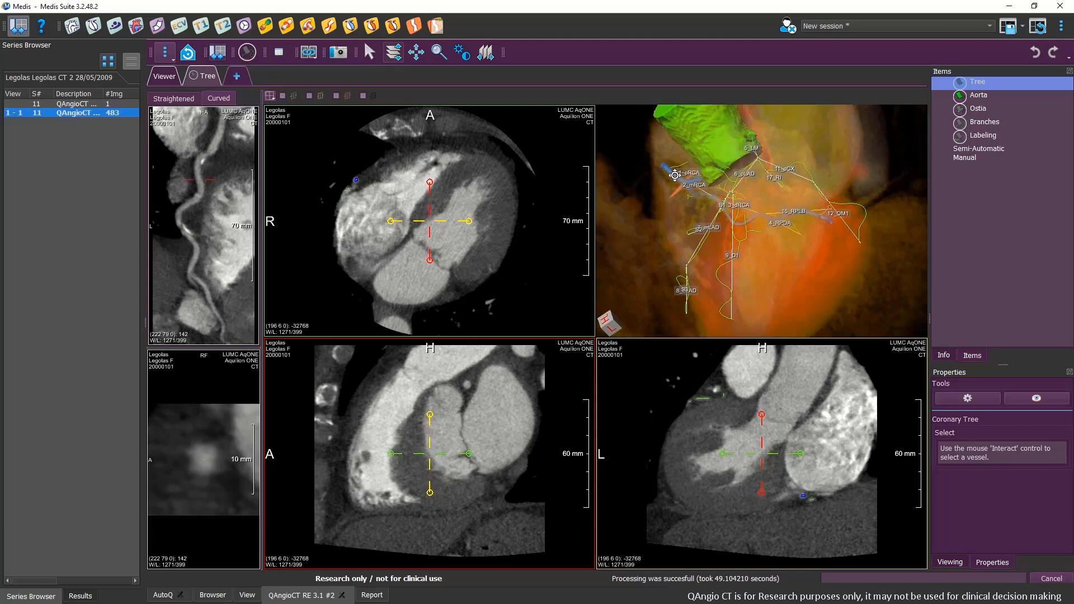
left_click_drag(683, 210, 778, 214)
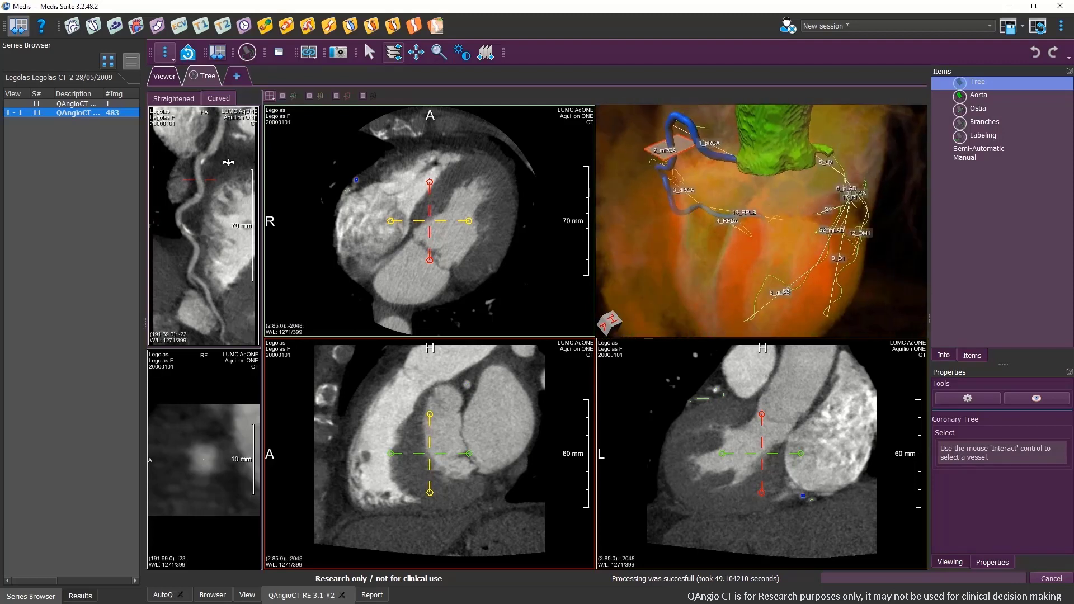
mouse_move(214, 179)
left_mouse_down()
mouse_move(202, 259)
mouse_move(203, 194)
left_mouse_up()
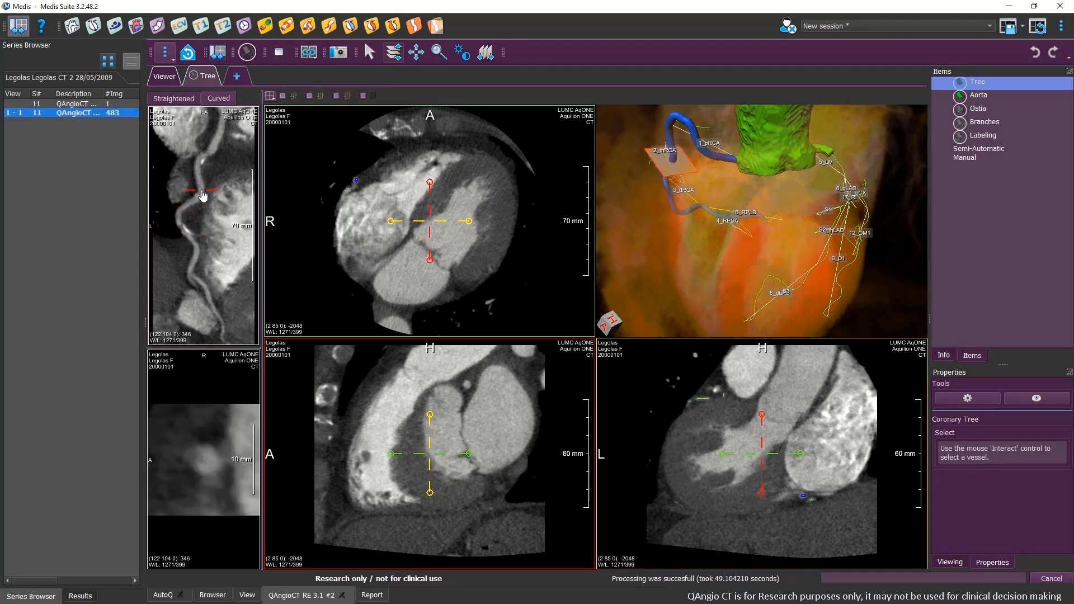
left_click_drag(193, 240, 215, 237)
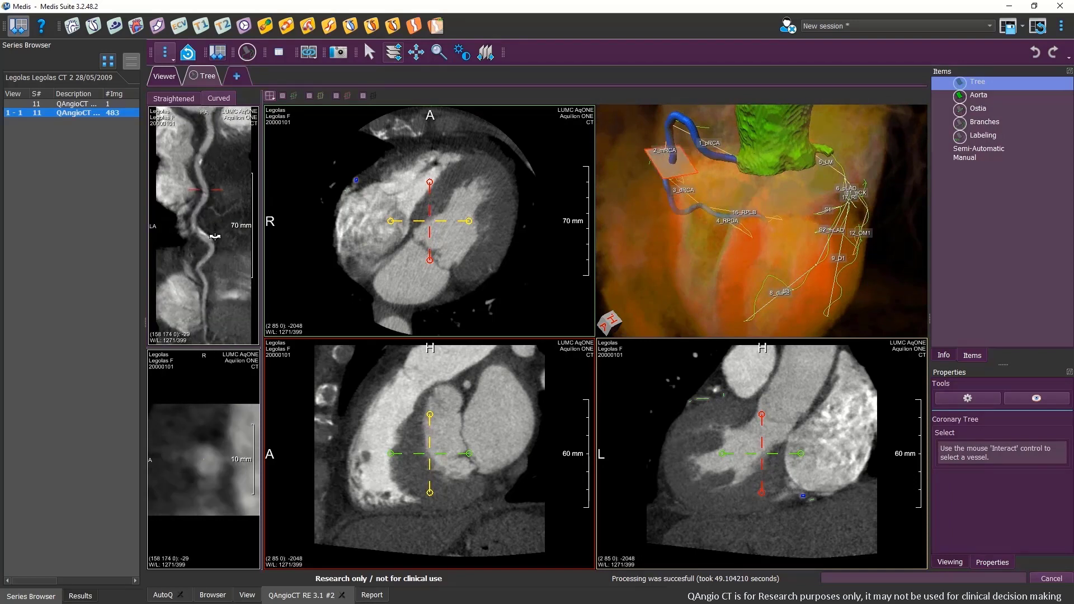
- Enable Synchronize 3D Position and Synchronize 3D Orientation, and move the slice marker along the curved right coronary artery view
left_click(308, 52)
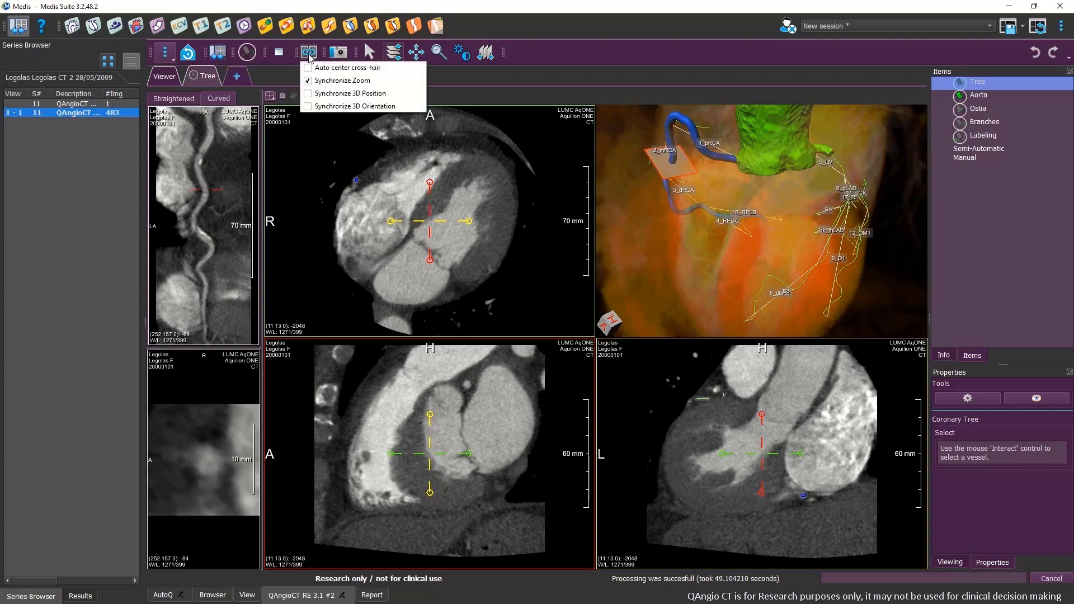
left_click(308, 95)
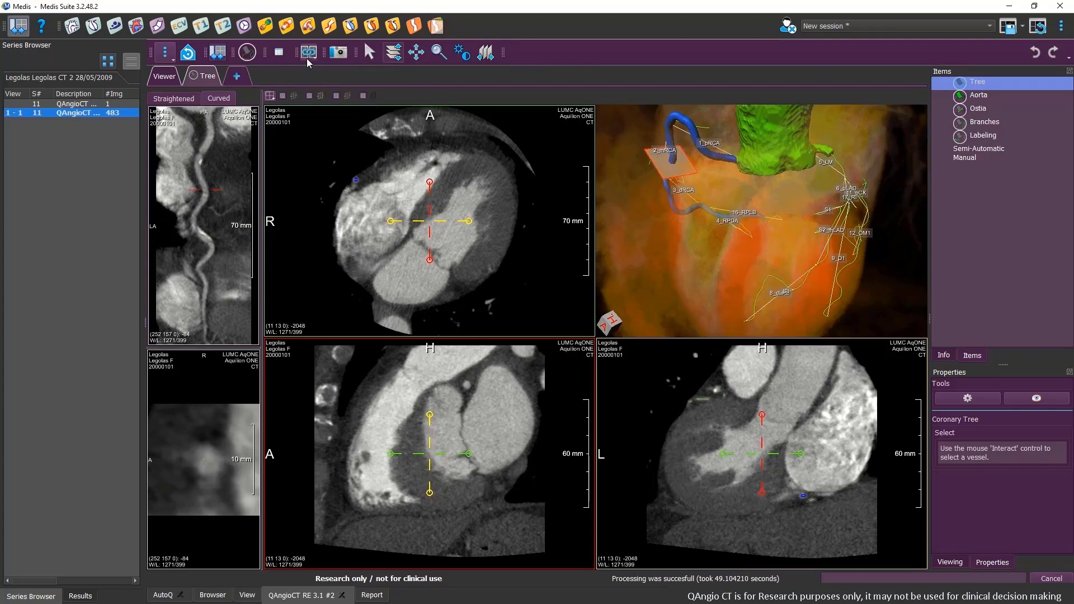
left_click(309, 53)
left_click(309, 109)
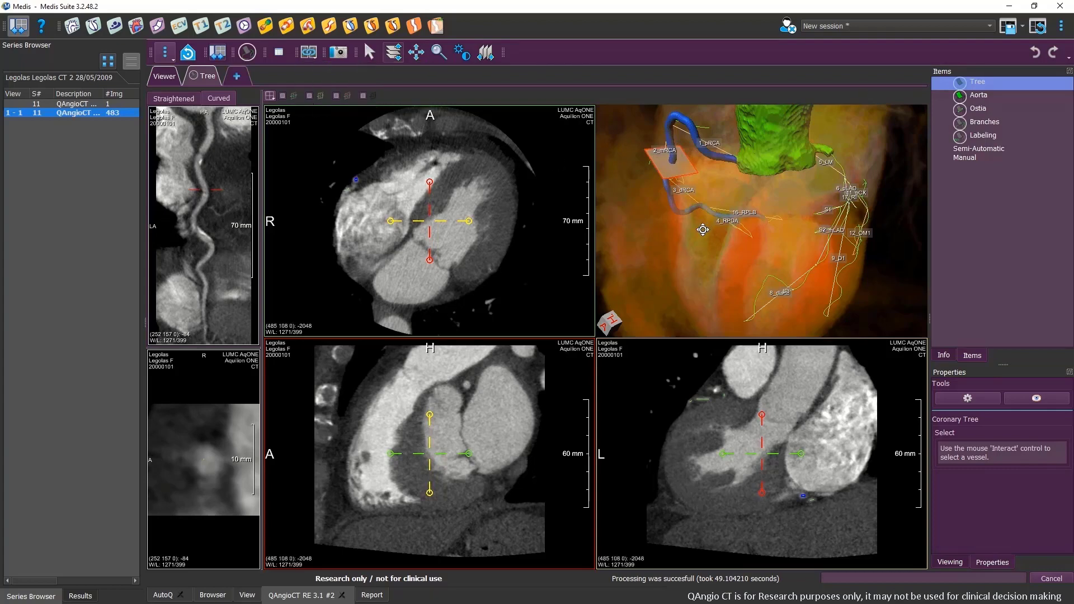
left_click(208, 205)
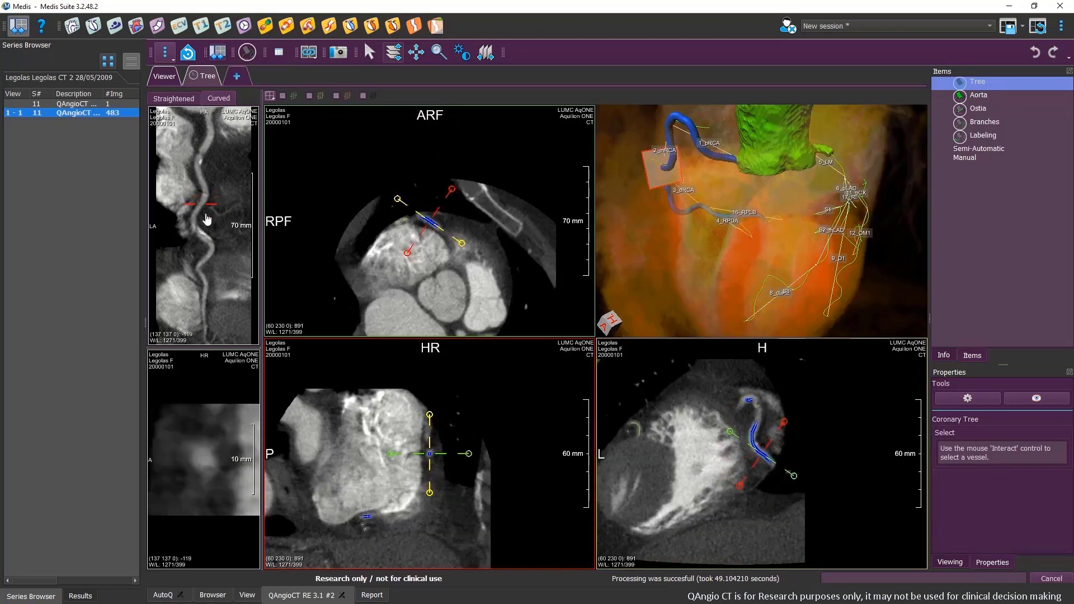
mouse_move(206, 218)
left_mouse_down()
mouse_move(202, 258)
mouse_move(207, 189)
left_mouse_up()
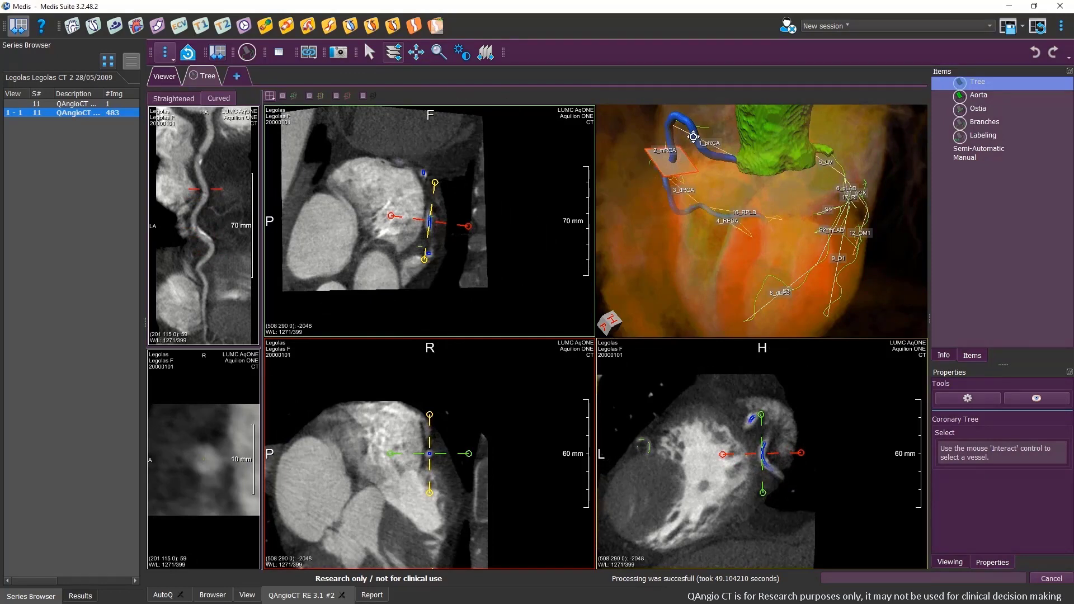
- Select the LAD in the 3D tree, create a vessel analysis from it and name it LAD
left_click(780, 279)
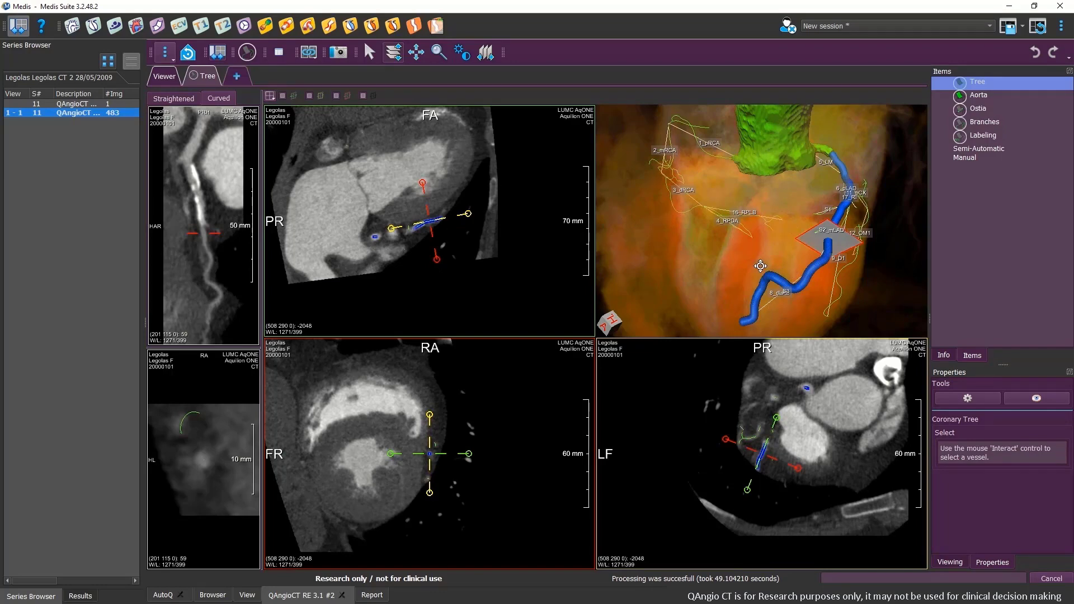
left_click(237, 79)
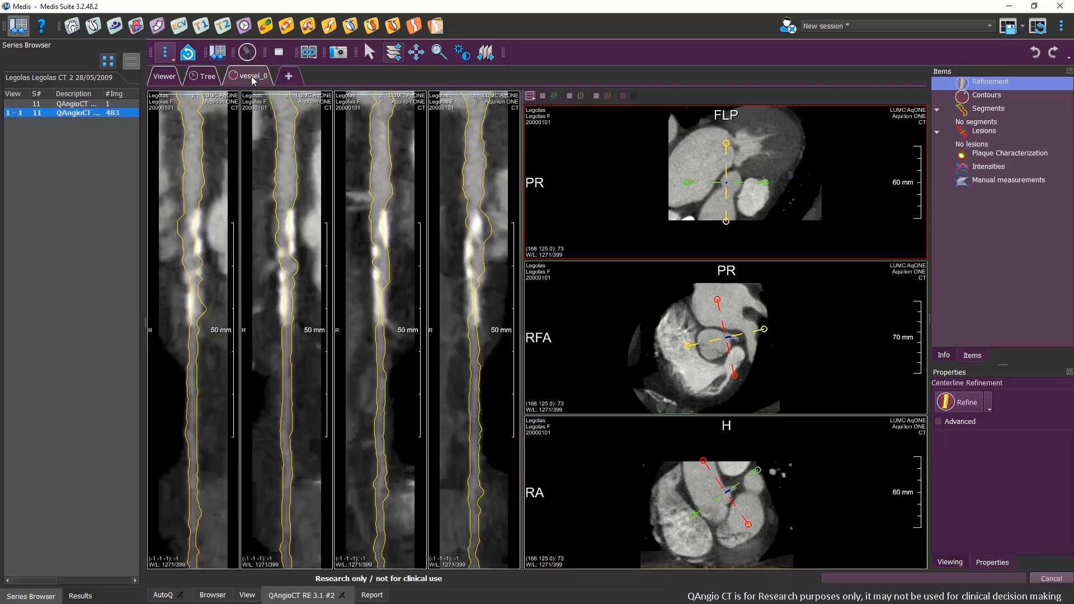
right_click(251, 76)
left_click_drag(311, 88, 276, 88)
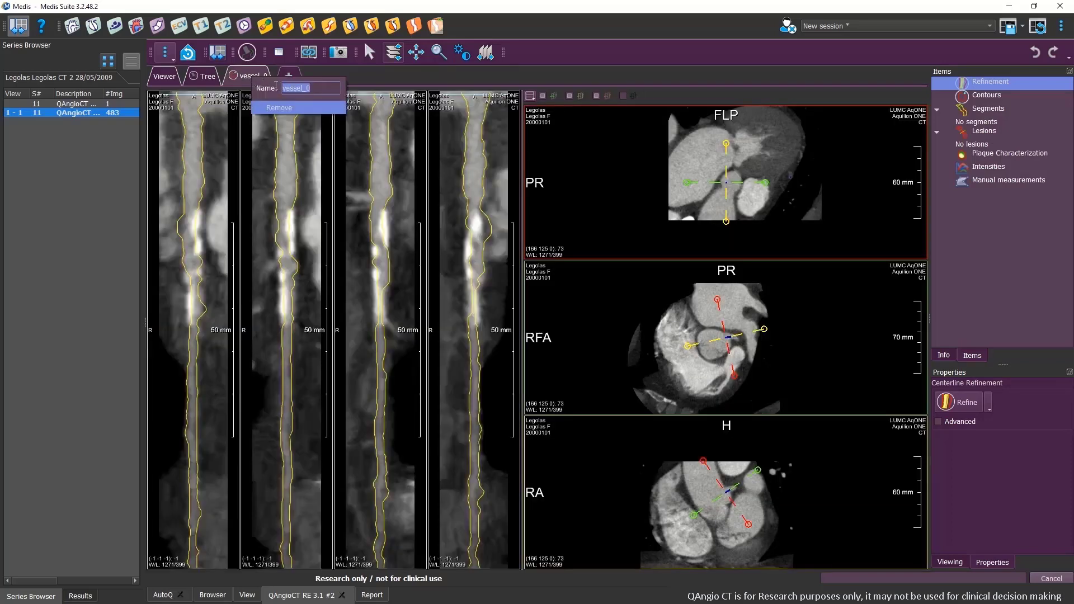
type("LAD")
key("Return")
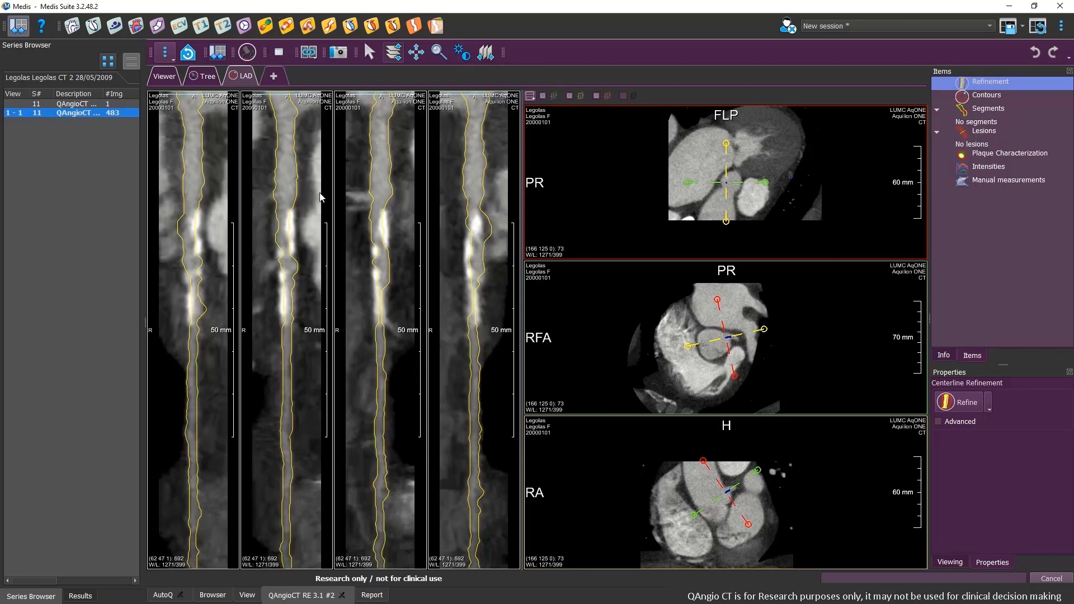
- Refine the LAD centerline and review the lumen contours along the straightened vessel at different slices and rotation angles
left_click(954, 406)
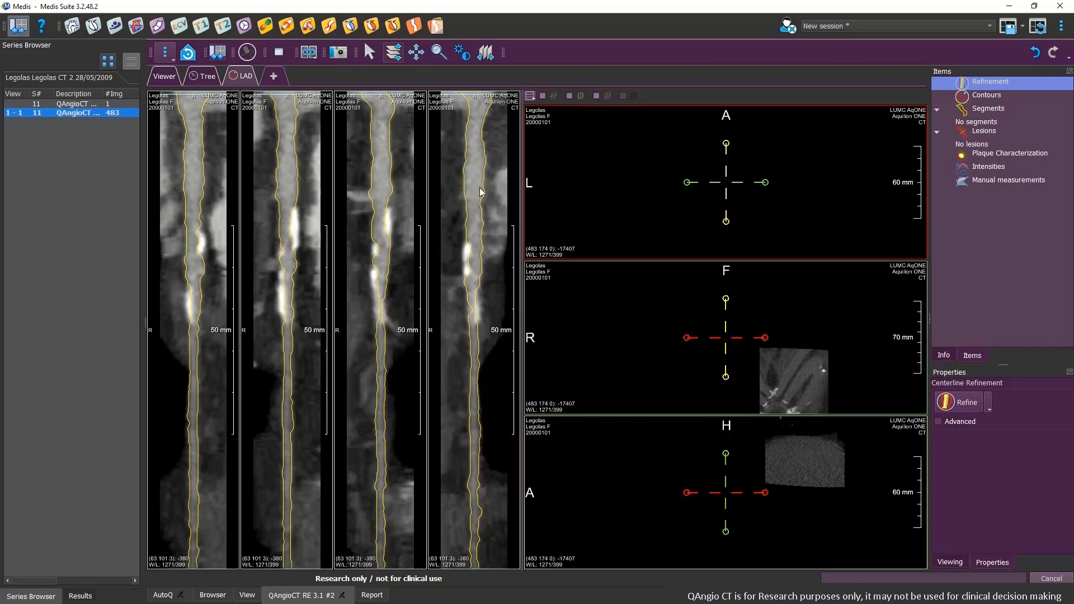
left_click(987, 97)
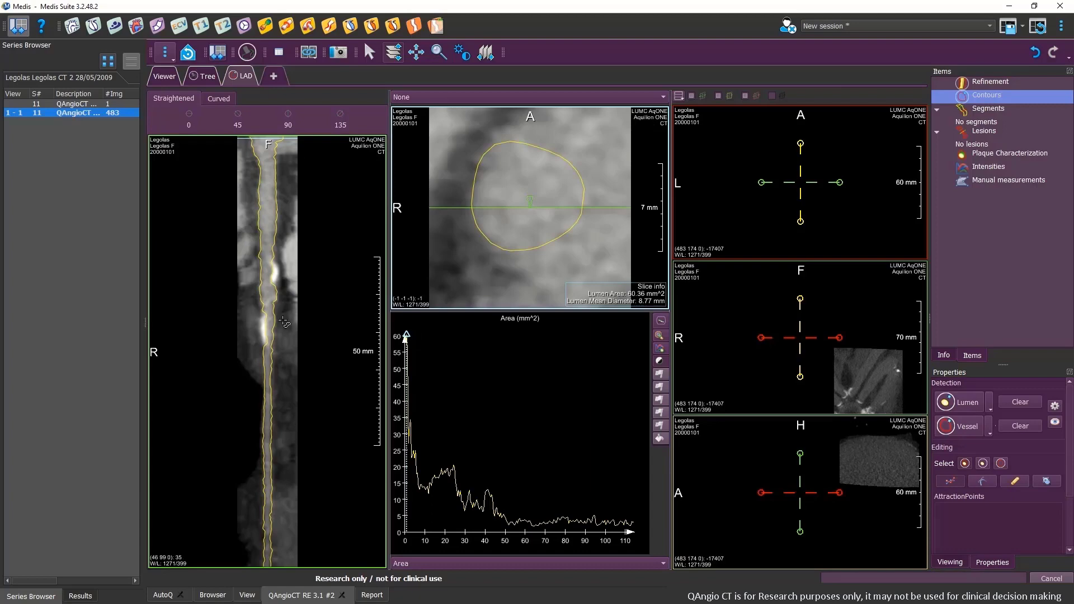
left_click(286, 141)
left_click_drag(287, 152, 283, 362)
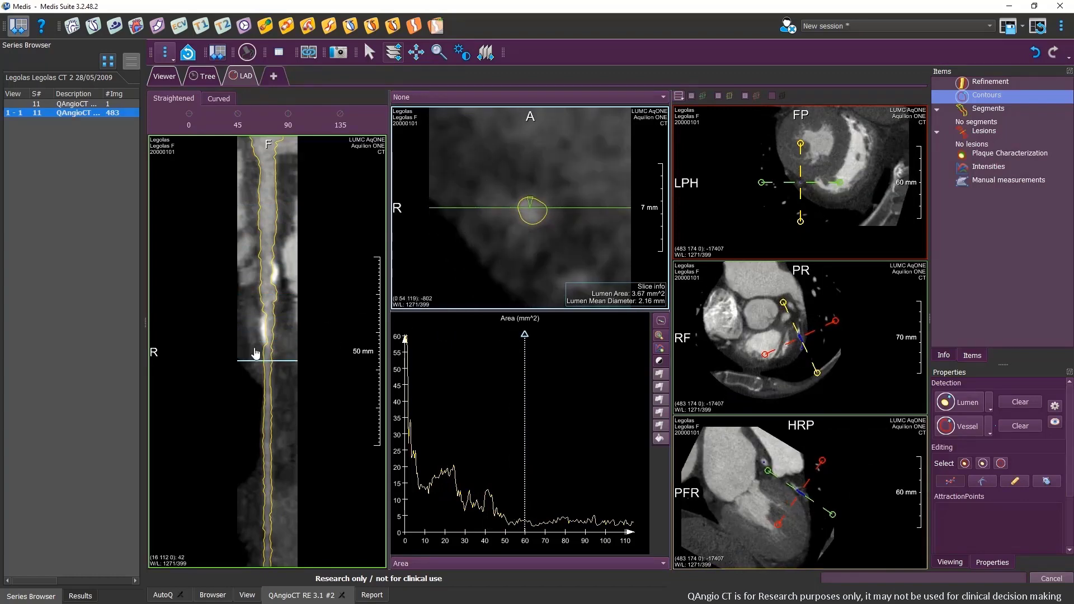
left_click_drag(288, 364, 345, 414)
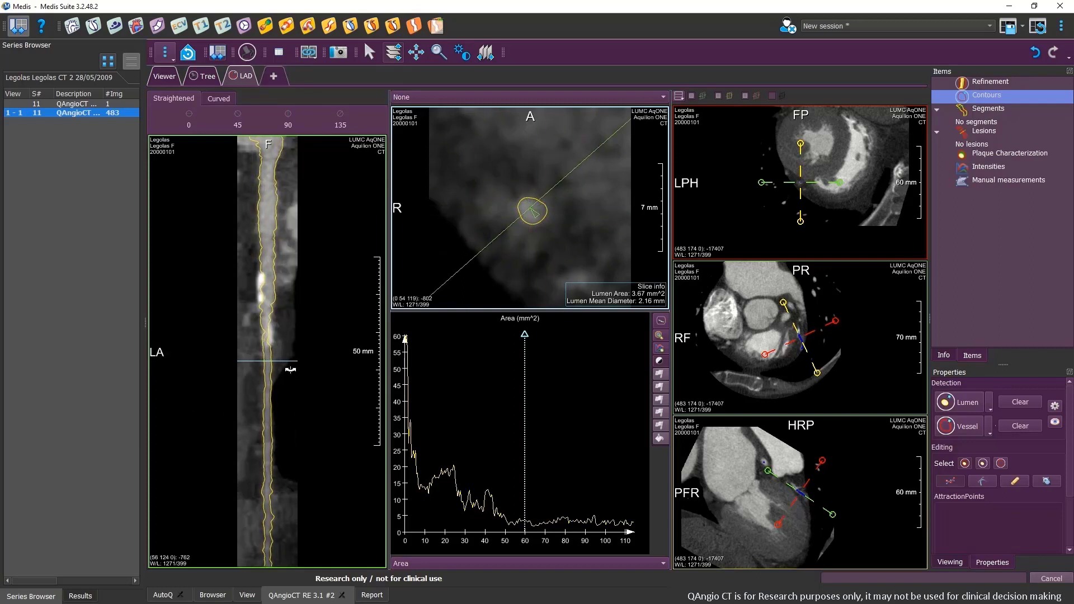
mouse_move(287, 366)
left_mouse_down()
mouse_move(288, 311)
mouse_move(305, 284)
left_mouse_up()
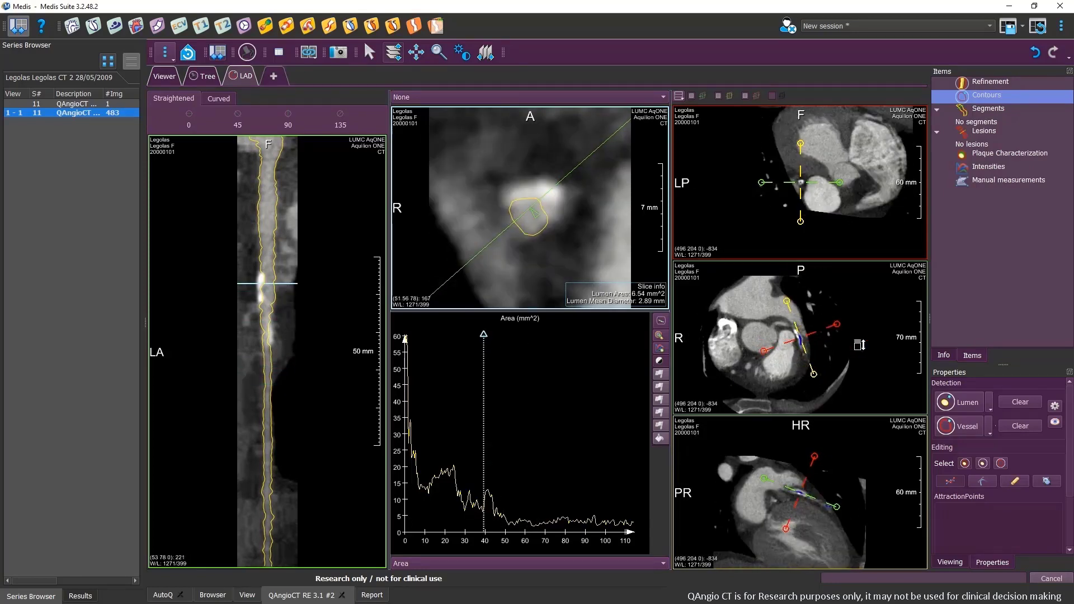
- Detect the vessel wall contours of the LAD and check them in the rotated straightened view and cross-section
left_click(962, 430)
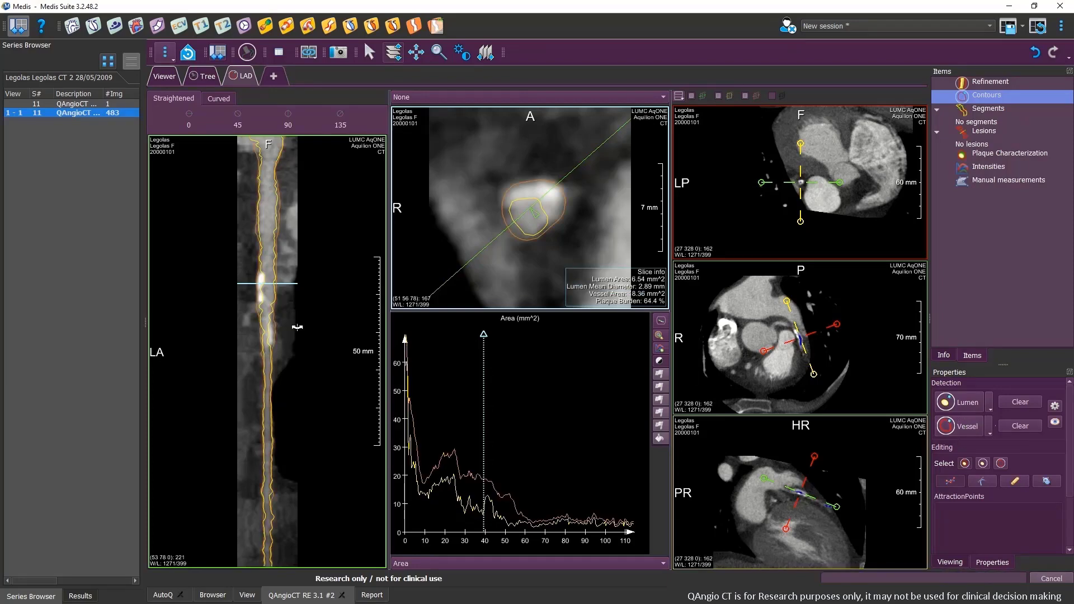
mouse_move(287, 305)
left_mouse_down()
mouse_move(313, 305)
mouse_move(296, 319)
mouse_move(261, 304)
mouse_move(218, 360)
mouse_move(227, 328)
mouse_move(246, 313)
left_mouse_up()
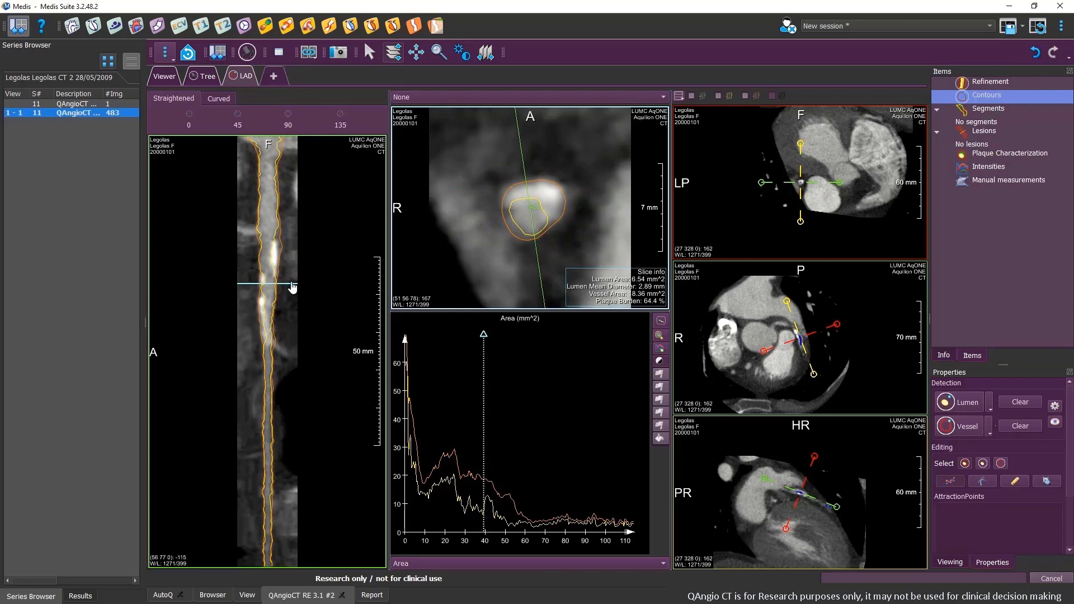
mouse_move(288, 284)
left_mouse_down()
mouse_move(290, 238)
mouse_move(288, 338)
mouse_move(289, 283)
left_mouse_up()
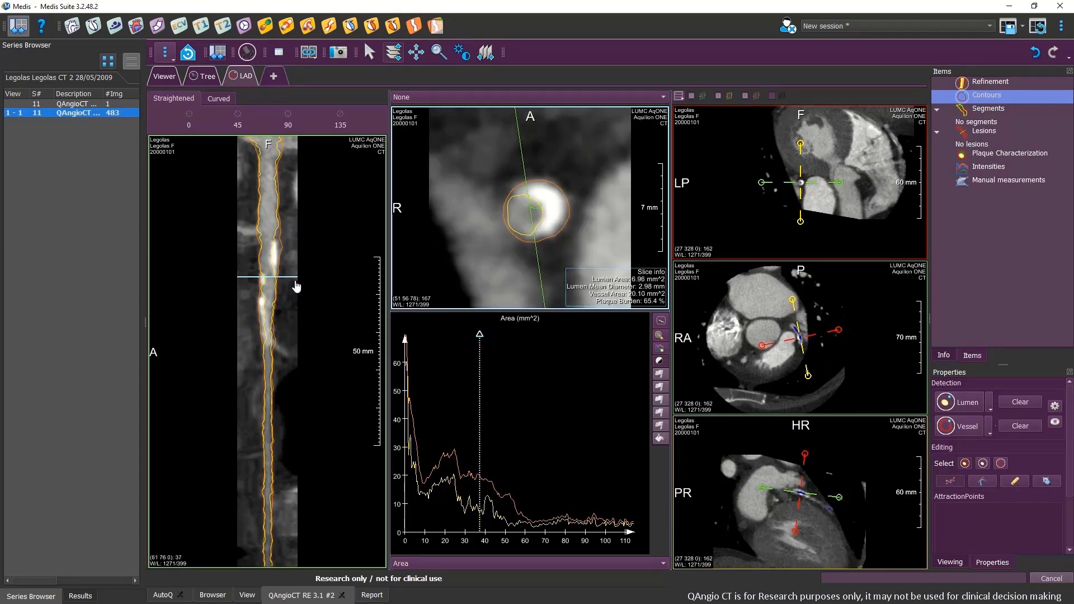
- Label the LAD segments automatically and look through the pLAD, mLAD and dLAD segments, ending with pLAD selected
left_click(986, 111)
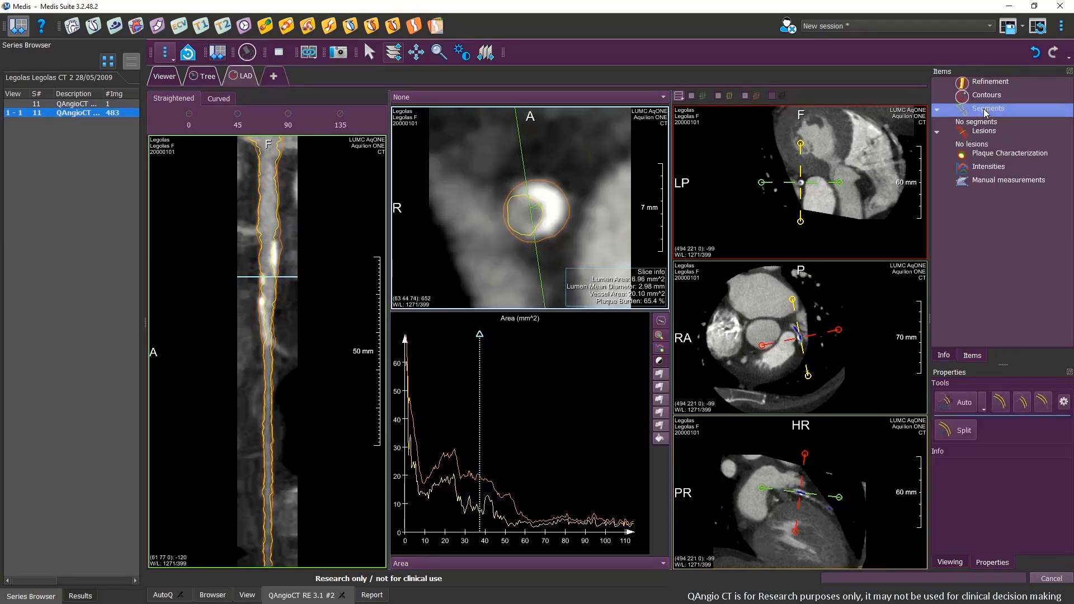
left_click(958, 403)
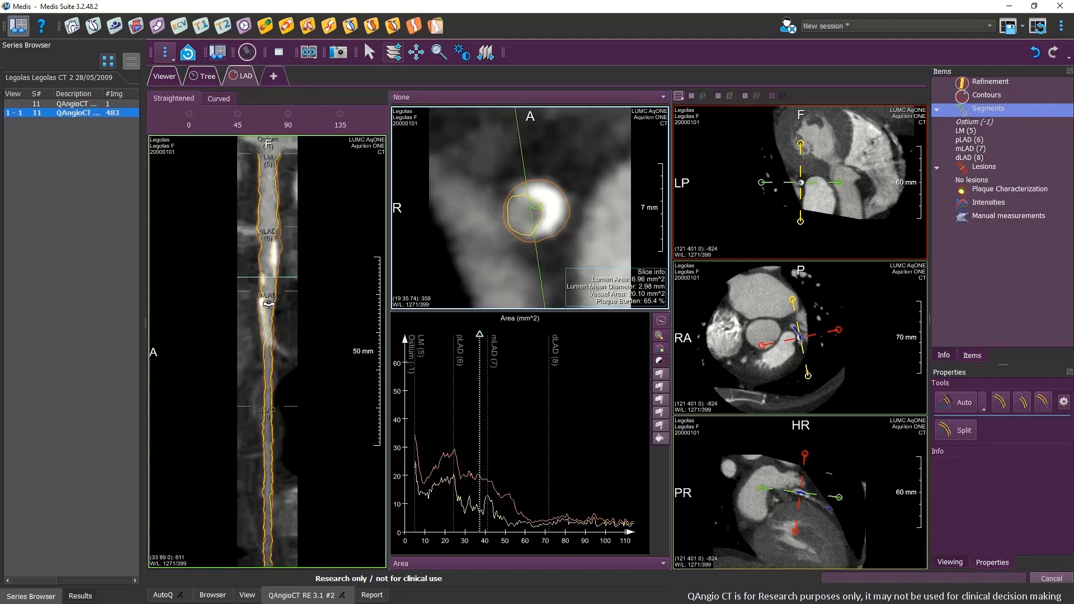
left_click(971, 139)
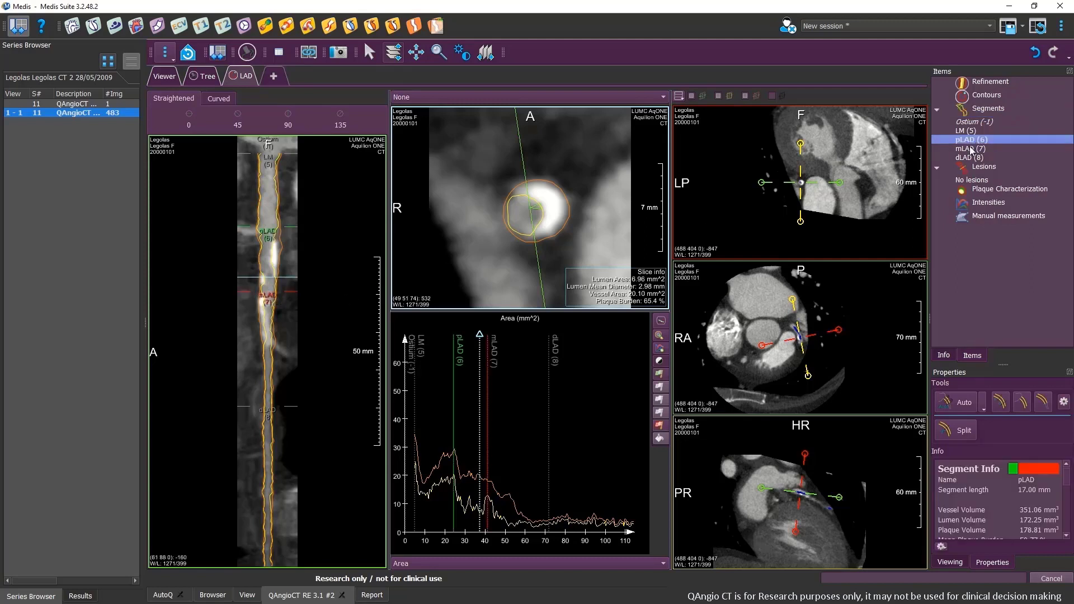
left_click(970, 149)
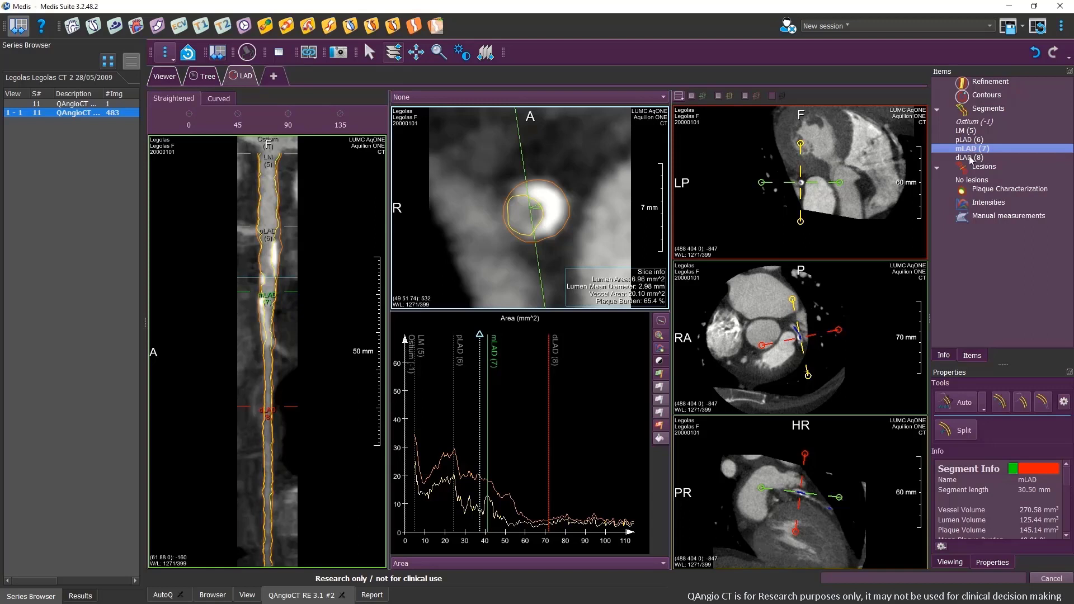
key("Down")
left_click(968, 149)
left_click(967, 141)
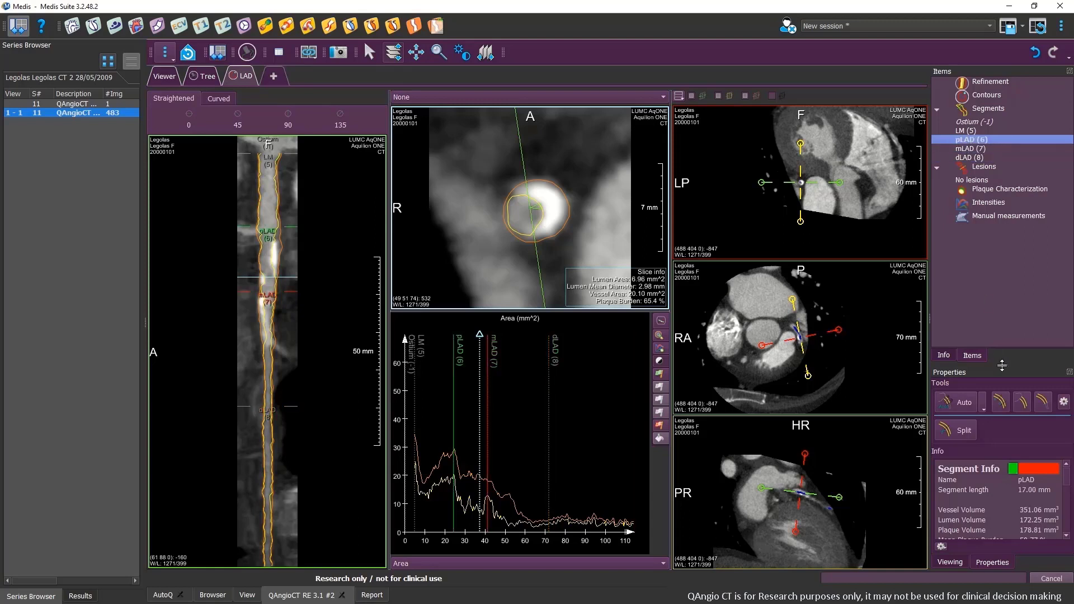
- Enlarge the segment info area, move the slice within pLAD and zoom the area graph to that segment
left_click_drag(1003, 365, 1008, 266)
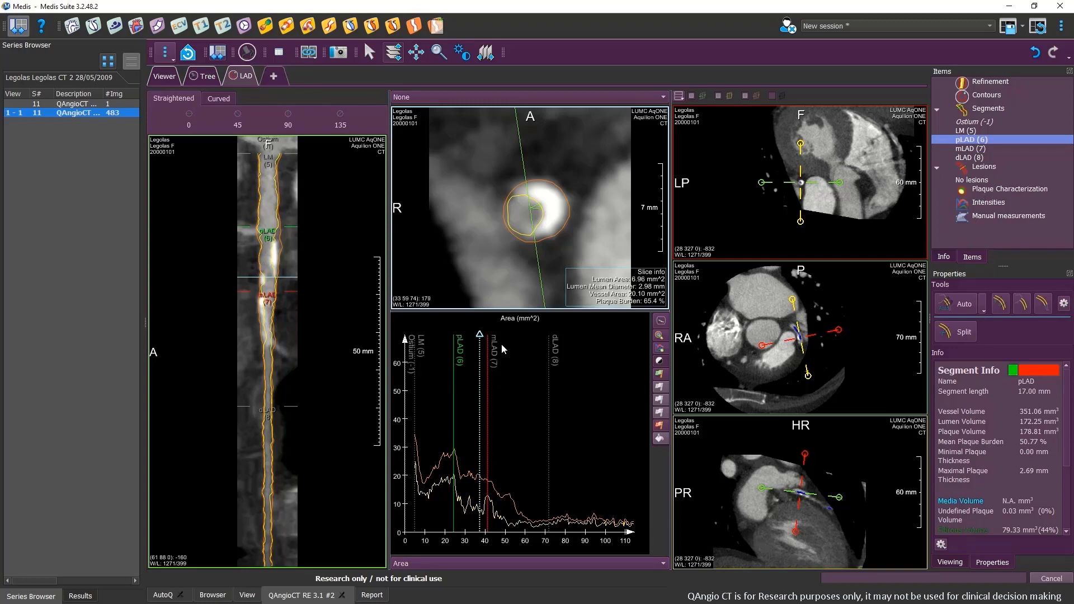
left_click_drag(283, 278, 286, 265)
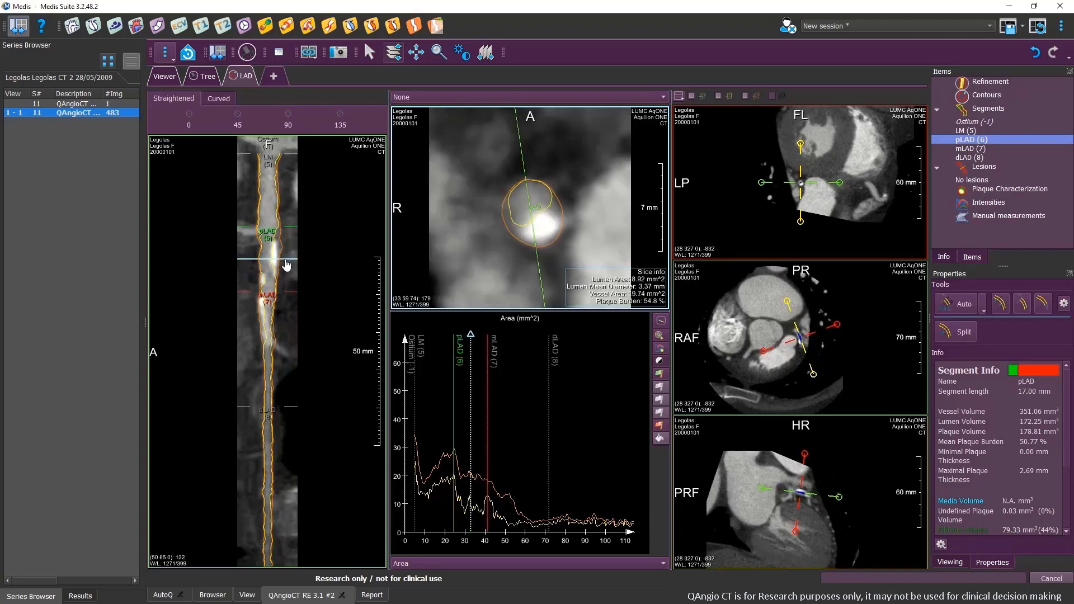
left_click(663, 335)
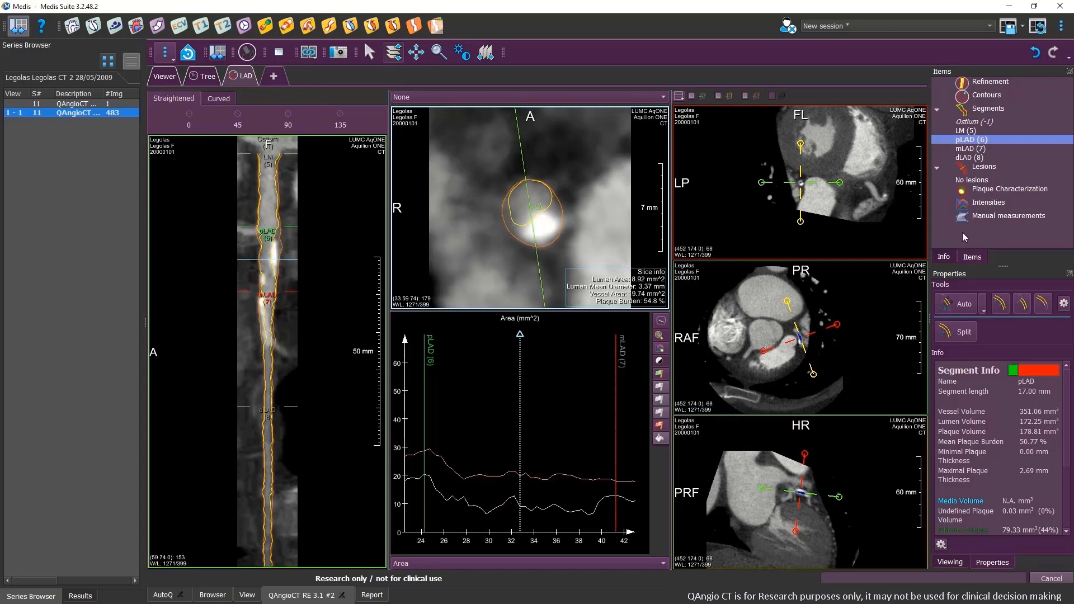
- Add a lesion in the pLAD segment, keeping its end marker near the mLAD boundary, and review the lesion measurements beside the full-length graph
left_click(982, 167)
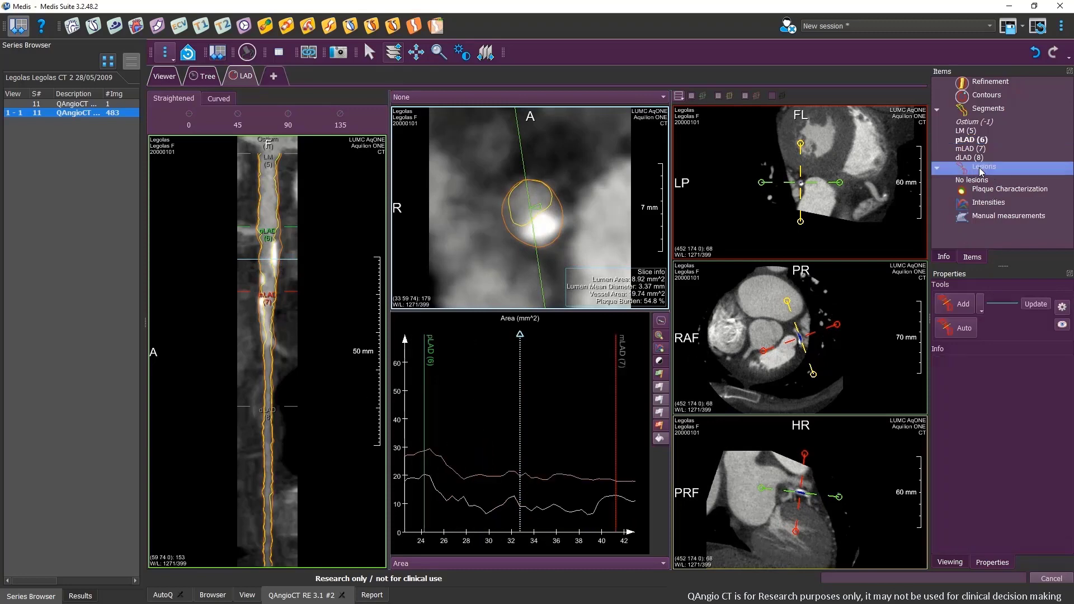
left_click(962, 307)
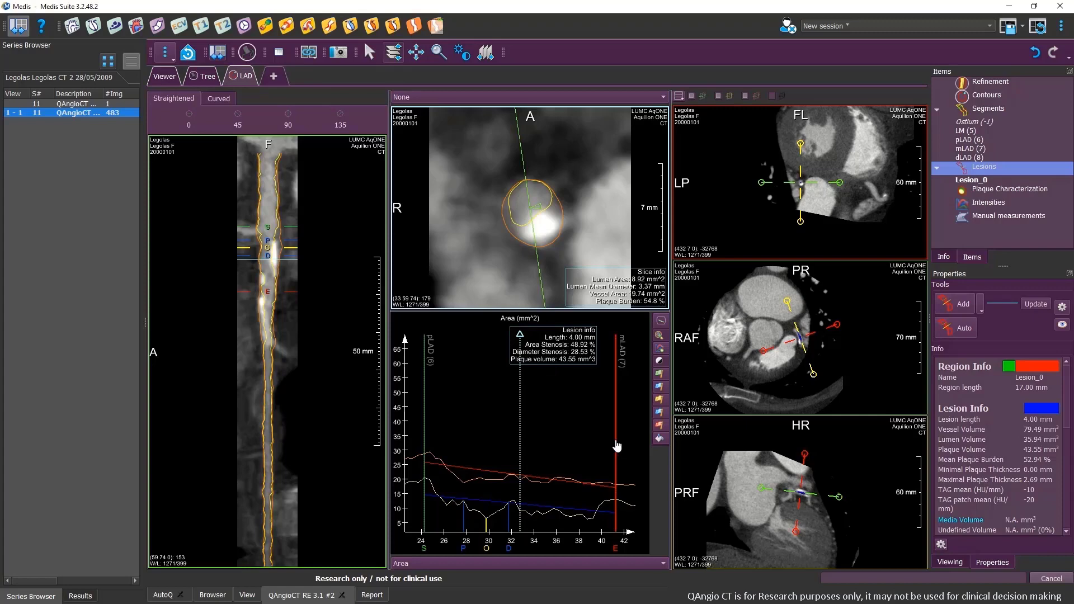
mouse_move(616, 446)
left_mouse_down()
mouse_move(605, 447)
mouse_move(616, 448)
left_mouse_up()
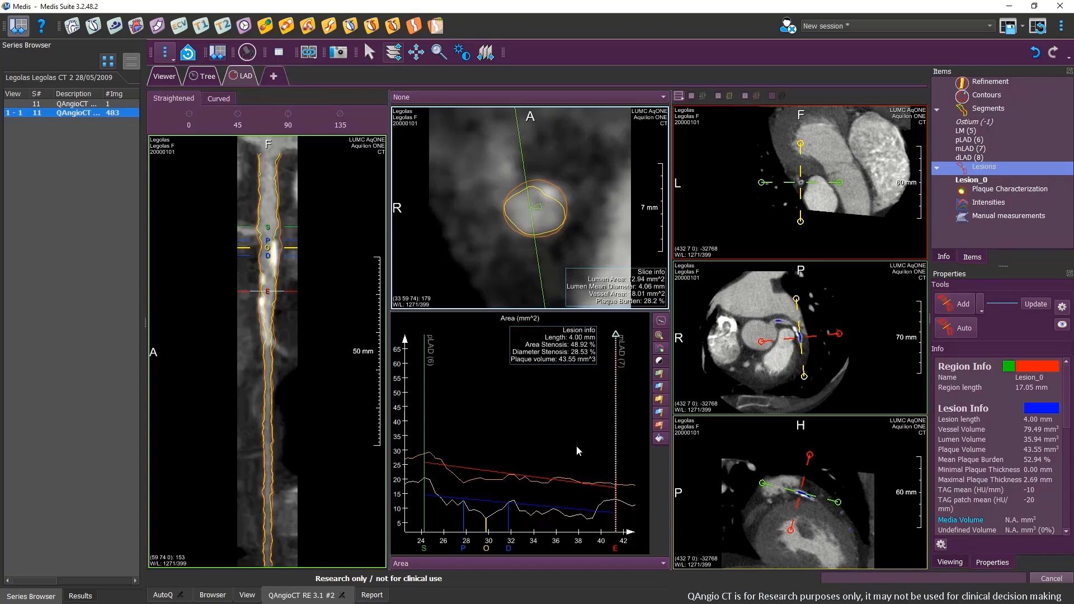
left_click(659, 336)
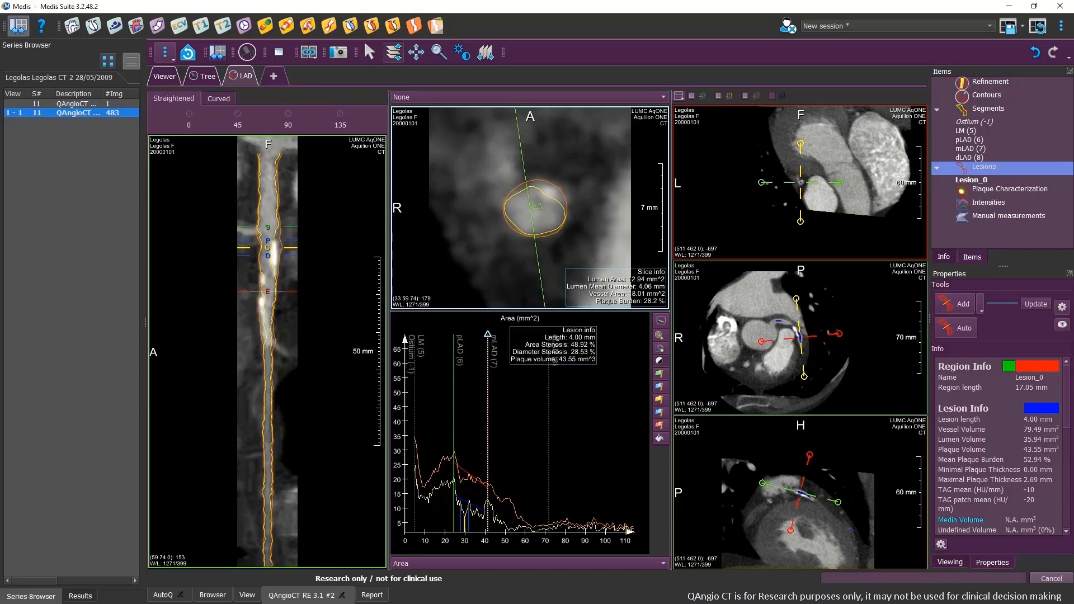
left_click_drag(1069, 382, 1062, 487)
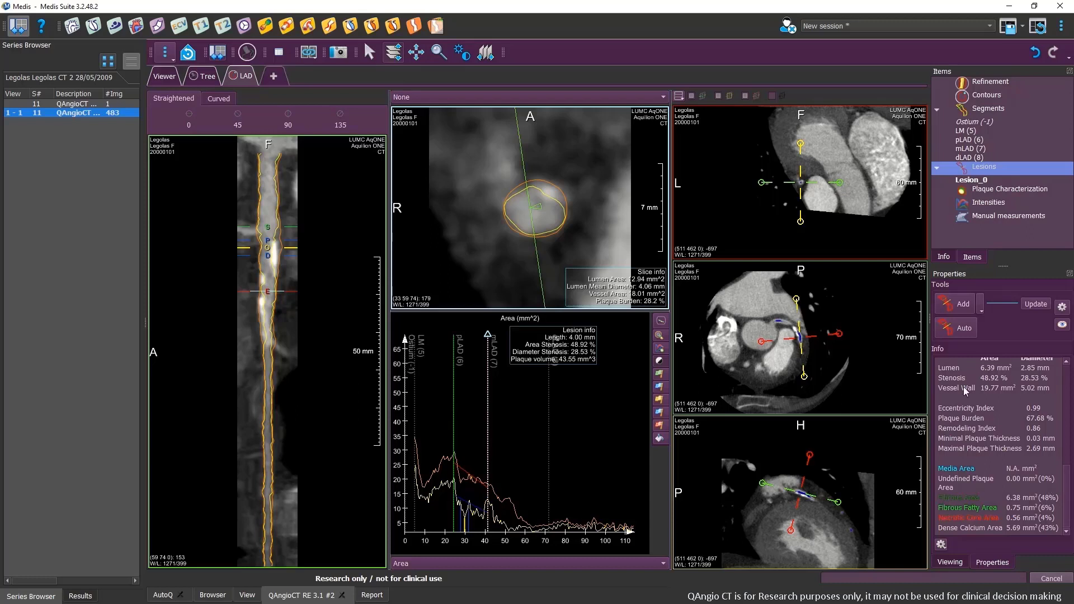
- Show the plaque characterization in both the viewer and the area diagram, and zoom the diagram to the pLAD lesion
left_click(992, 188)
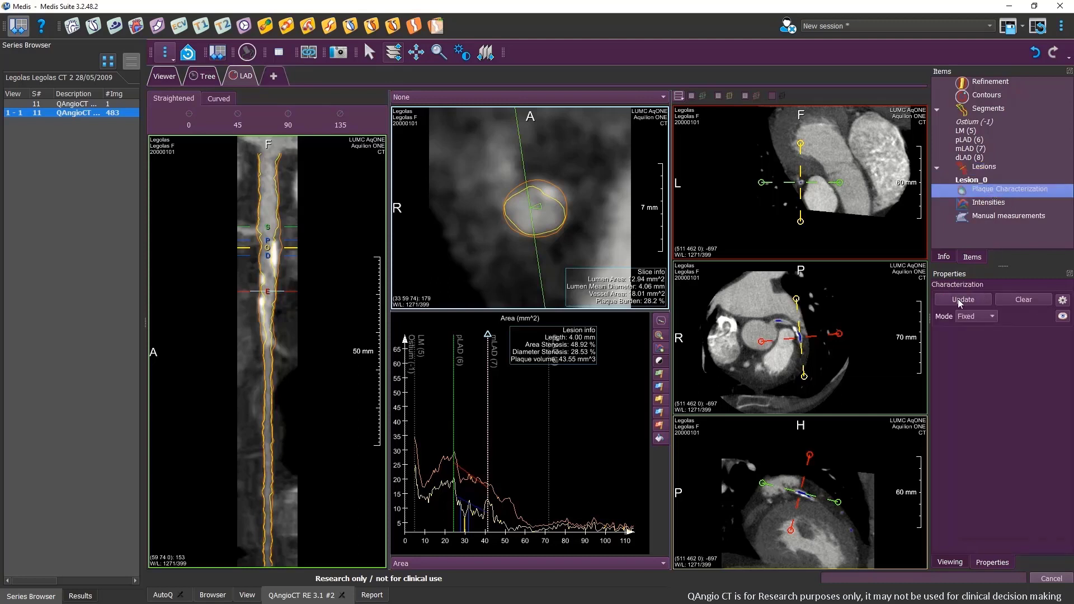
left_click(1062, 316)
left_click(989, 344)
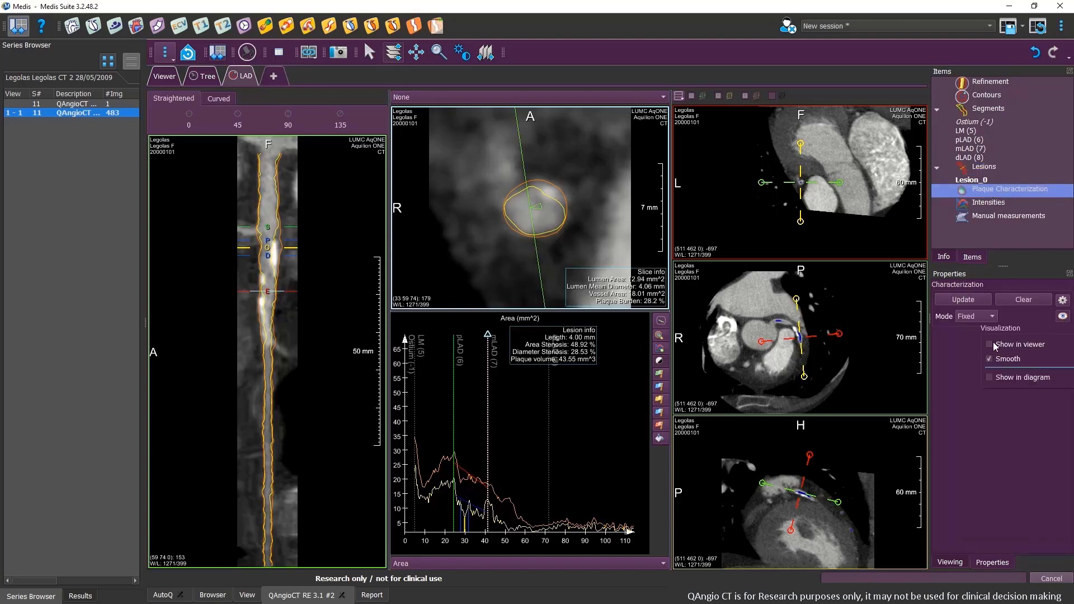
left_click(988, 379)
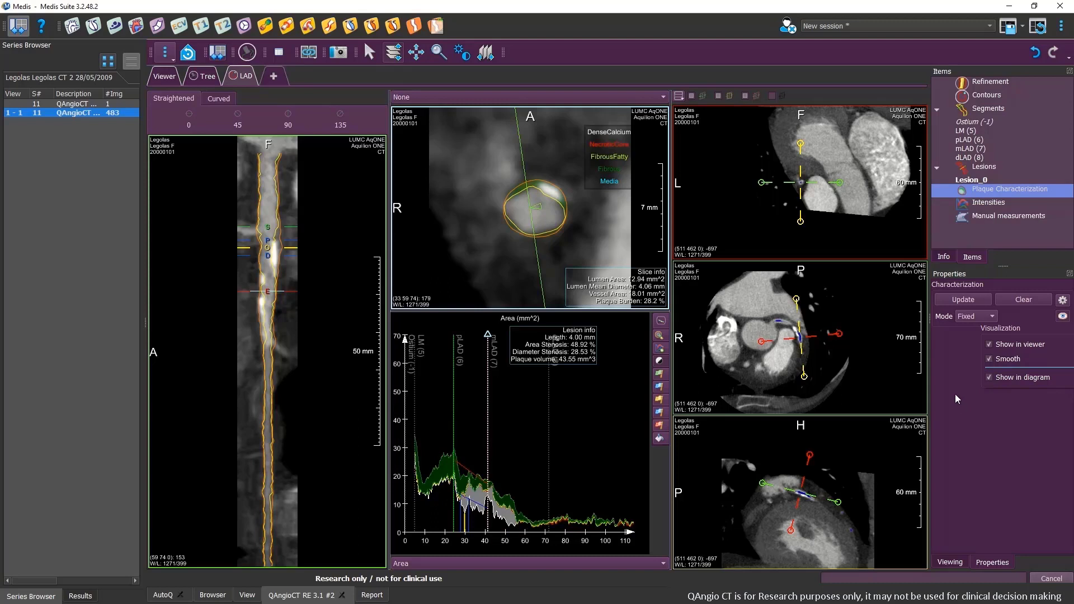
left_click(989, 448)
left_click(657, 336)
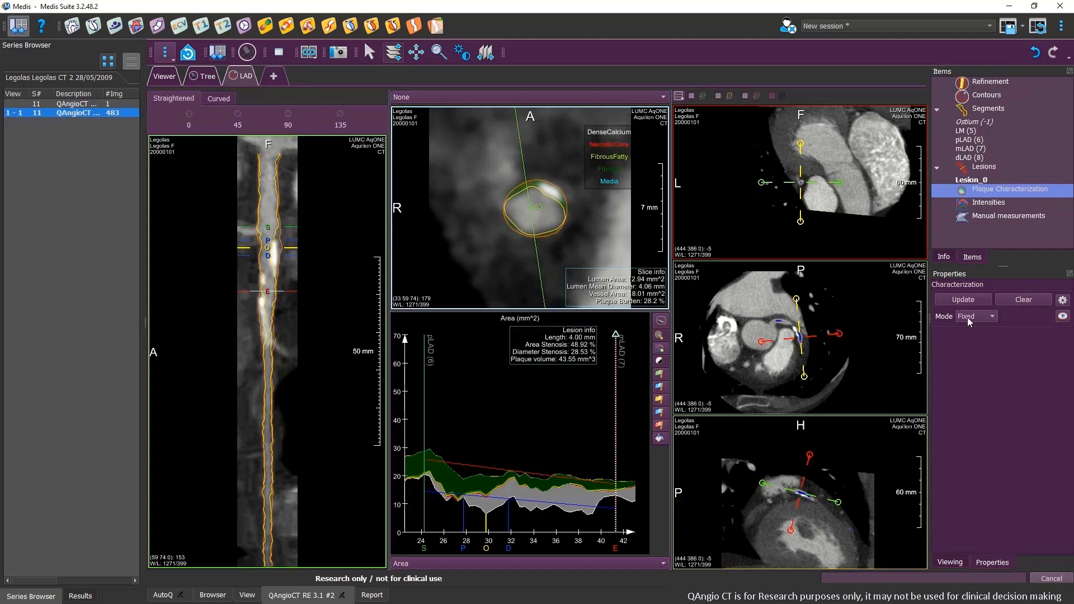
- Check the fixed plaque threshold settings, switch the characterization mode to Adaptive and update the result
left_click(1062, 300)
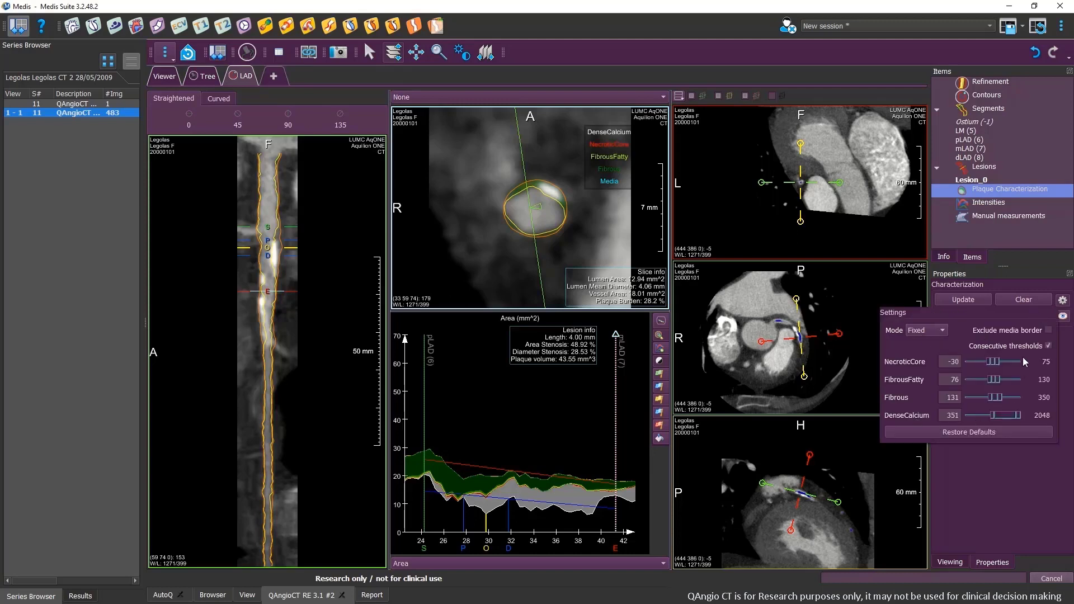
left_click(988, 463)
left_click(977, 315)
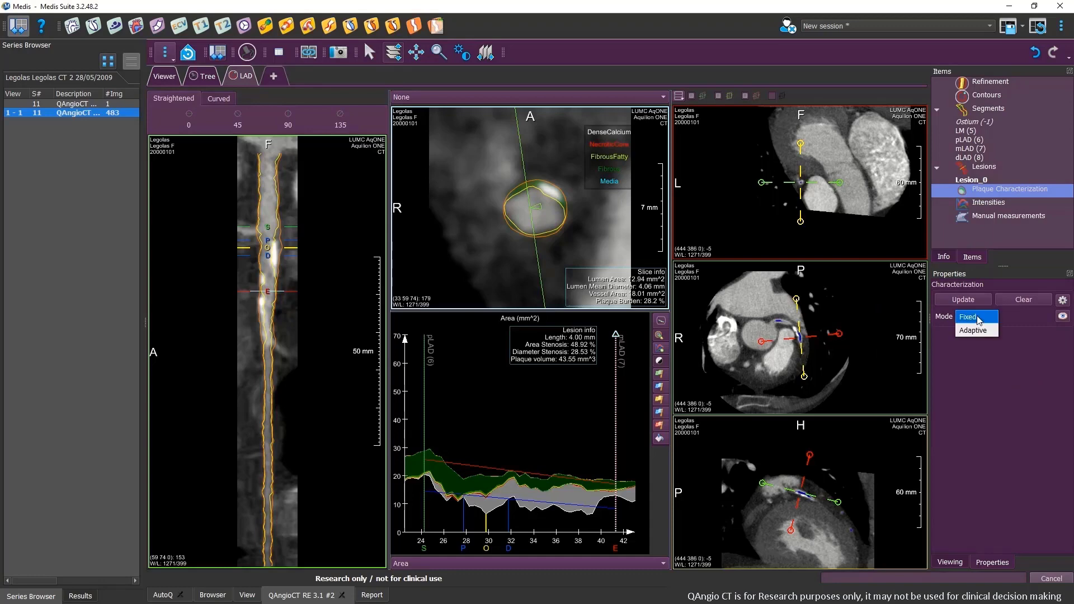
left_click(975, 328)
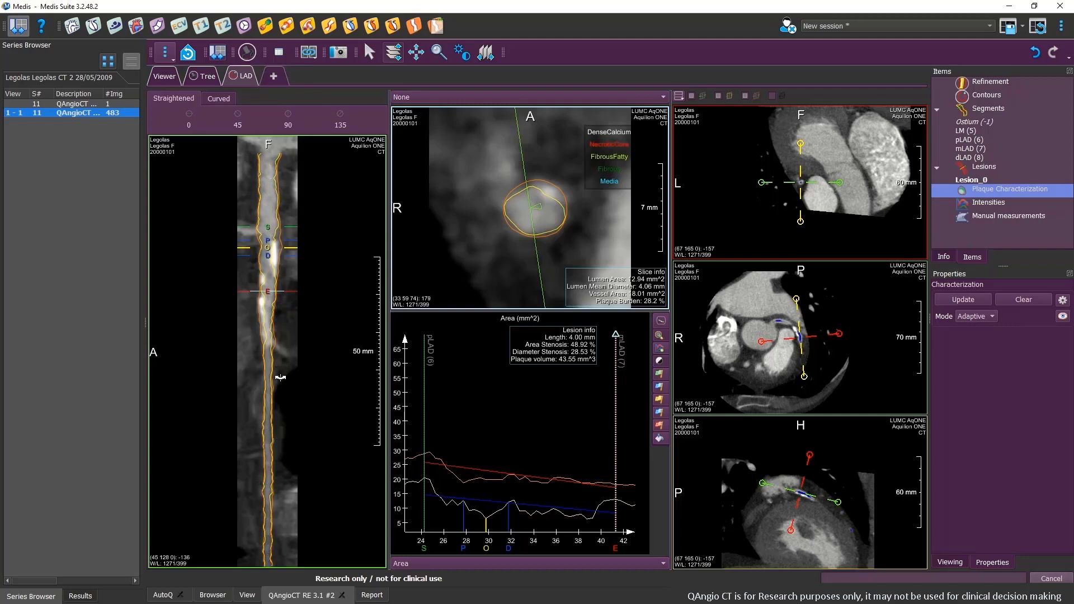
left_click(976, 300)
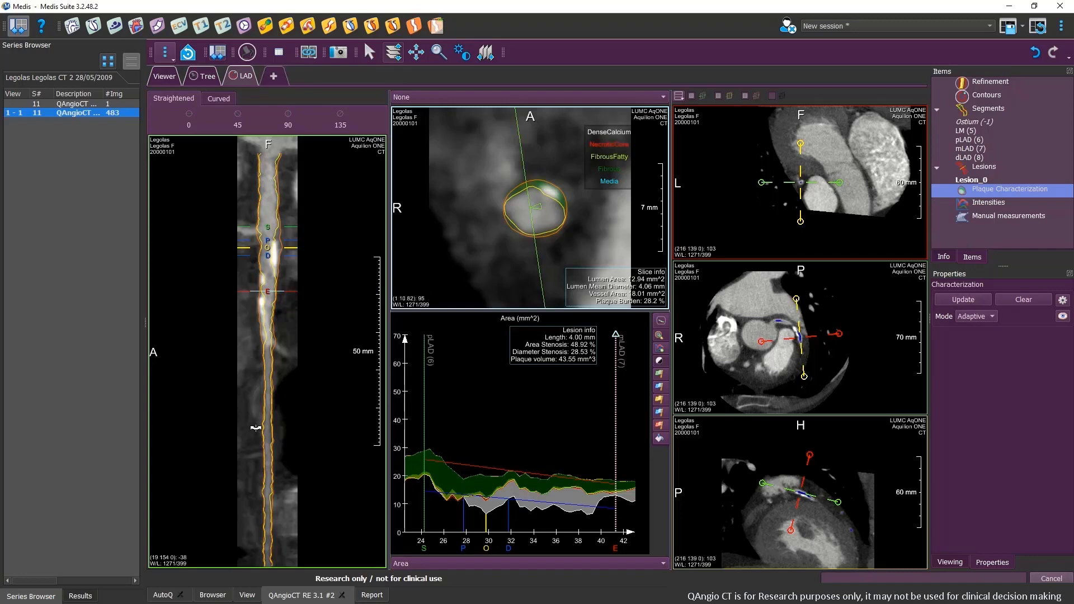
- Look through the pLAD and mLAD segments with their tissue composition in the area graph and segment info
left_click(969, 140)
left_click(969, 149)
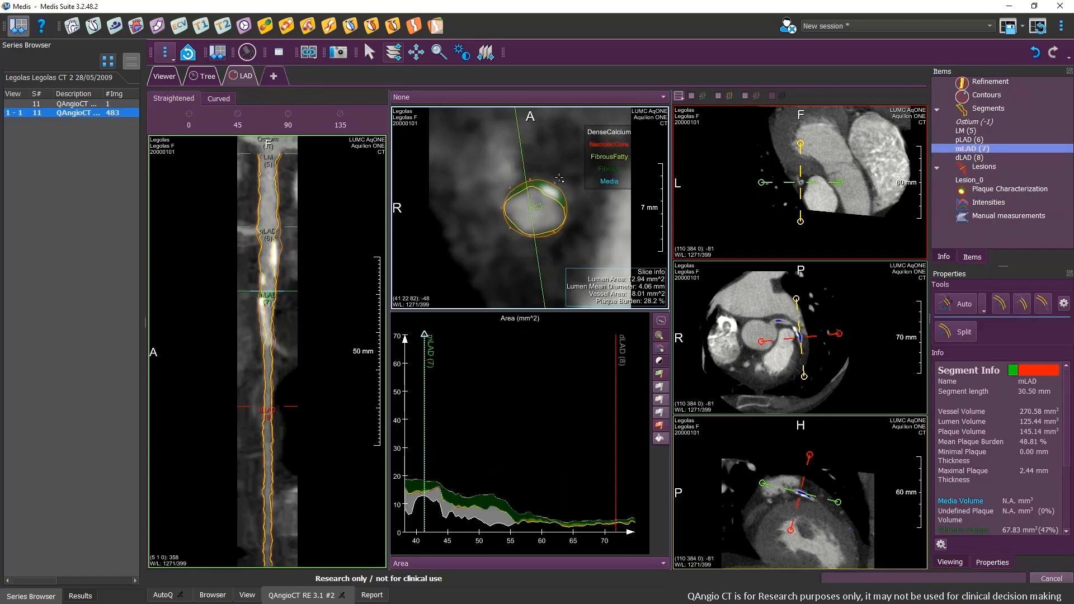
- Select the right coronary artery in the coronary tree and open it as a new vessel named RCA
left_click(207, 78)
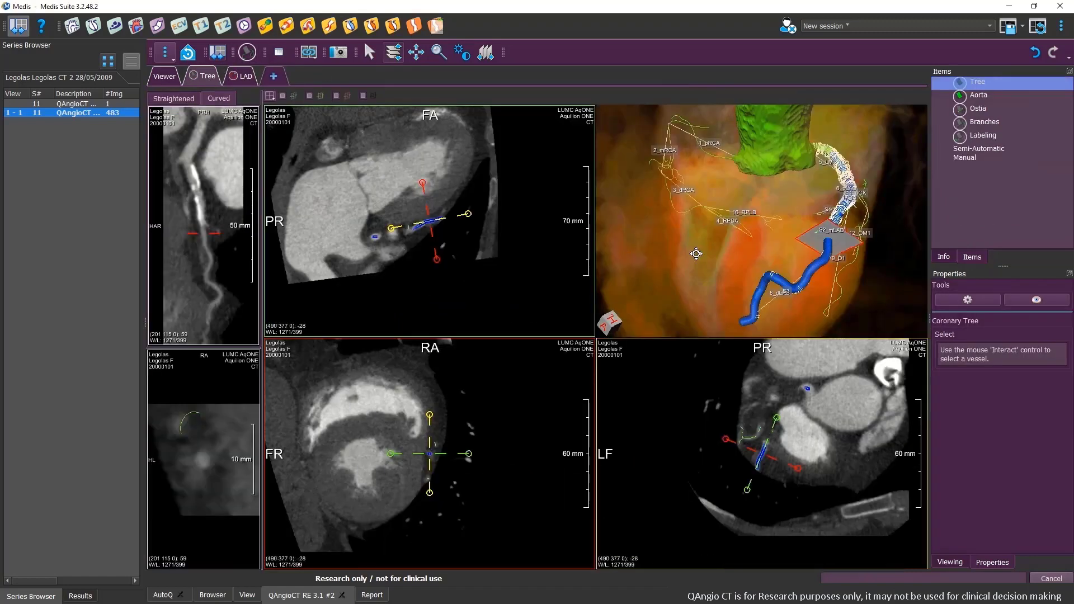
left_click(672, 198)
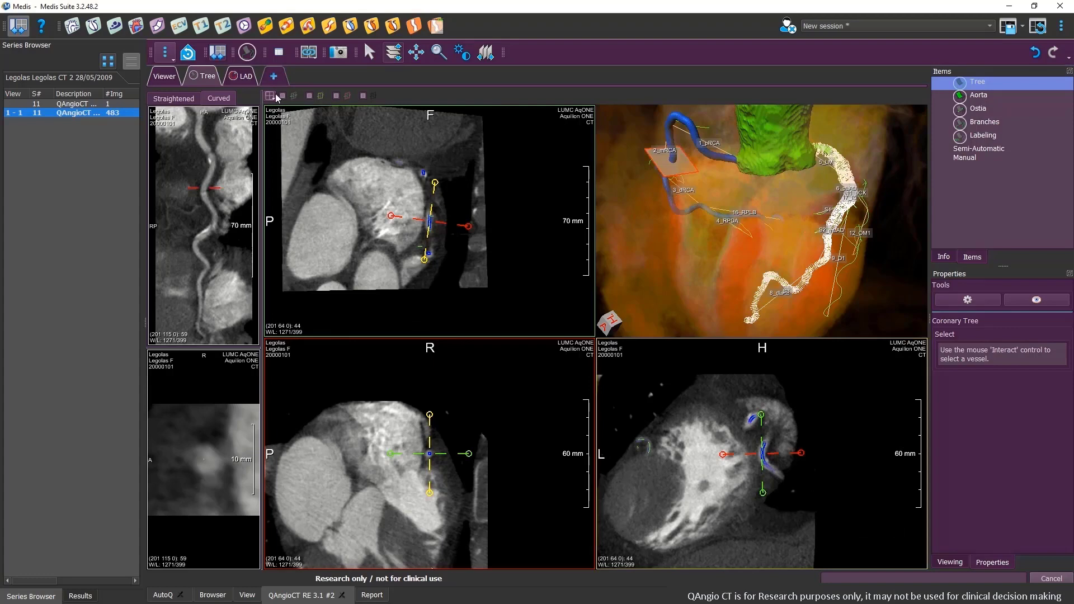
left_click(273, 76)
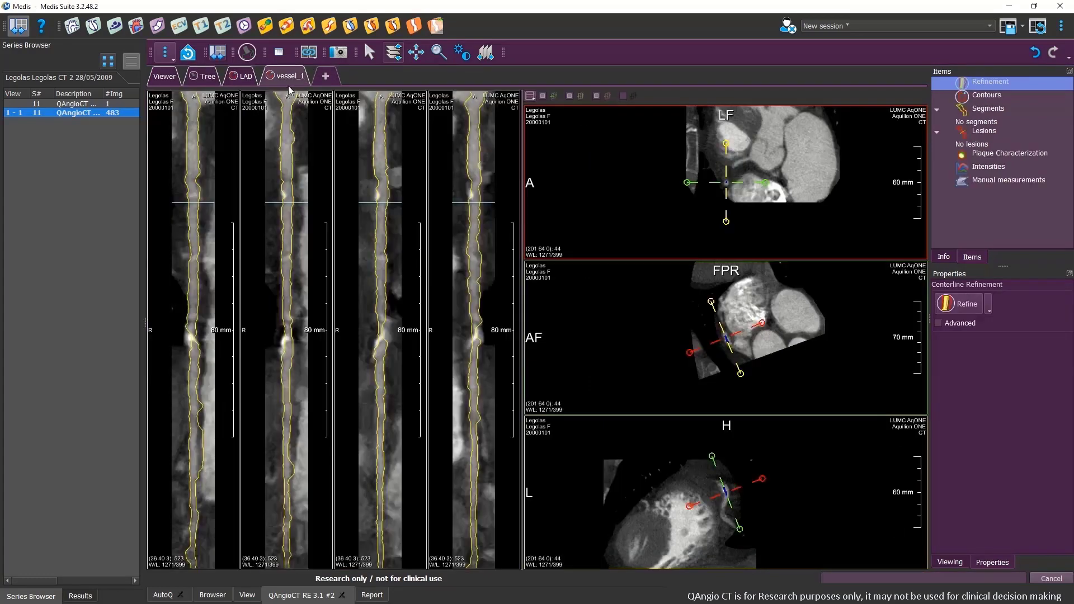
double_click(283, 79)
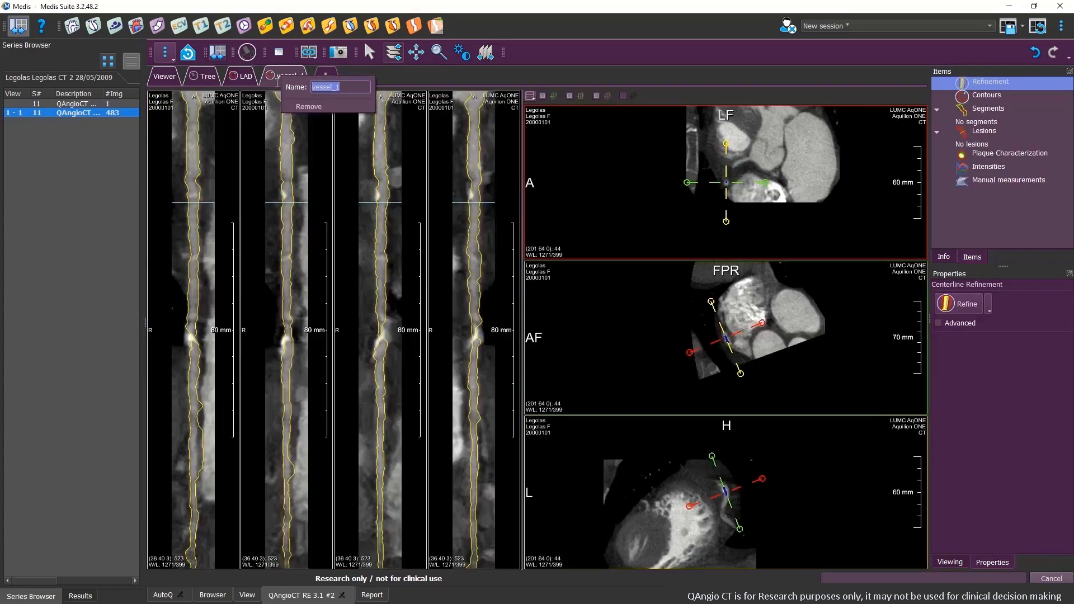
type("RCA")
key("Return")
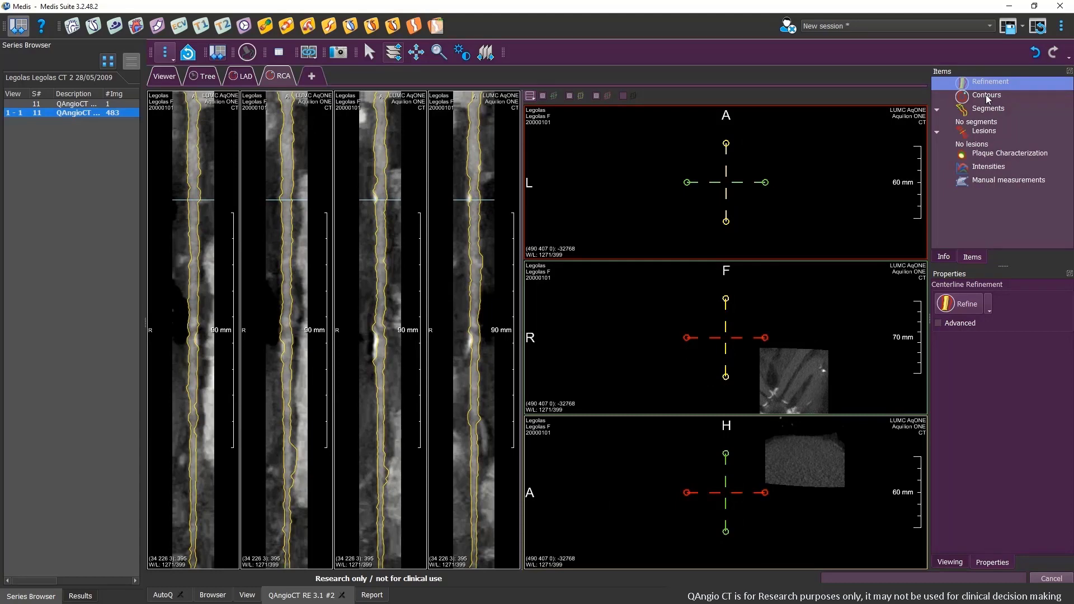
- Open the RCA contours and examine them slice by slice in the straightened and cross-sectional views
left_click(987, 96)
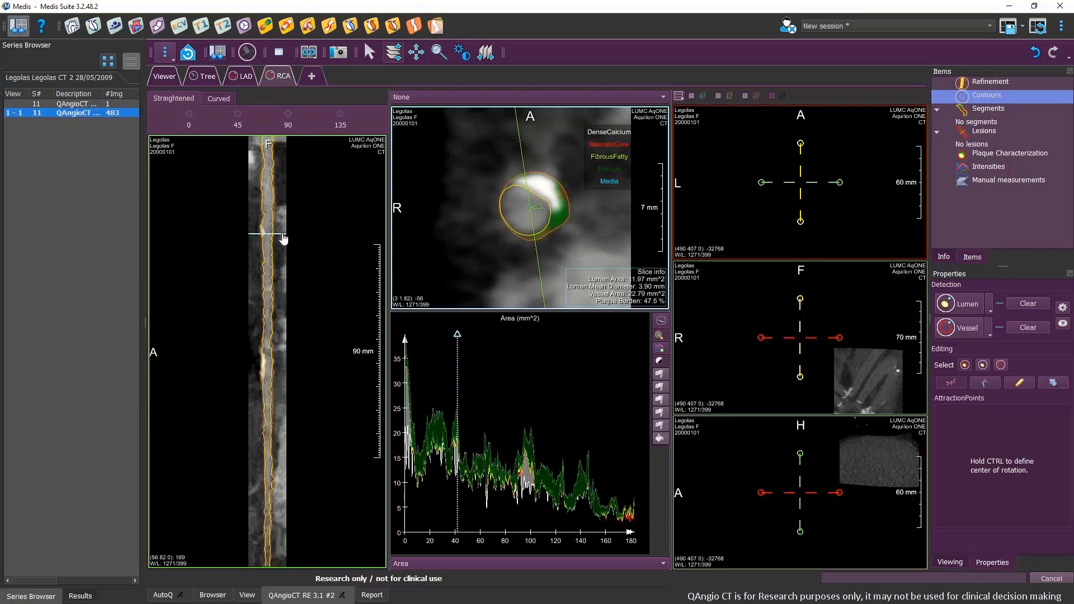
scroll(282, 235, "up", 5)
scroll(278, 237, "down", 3)
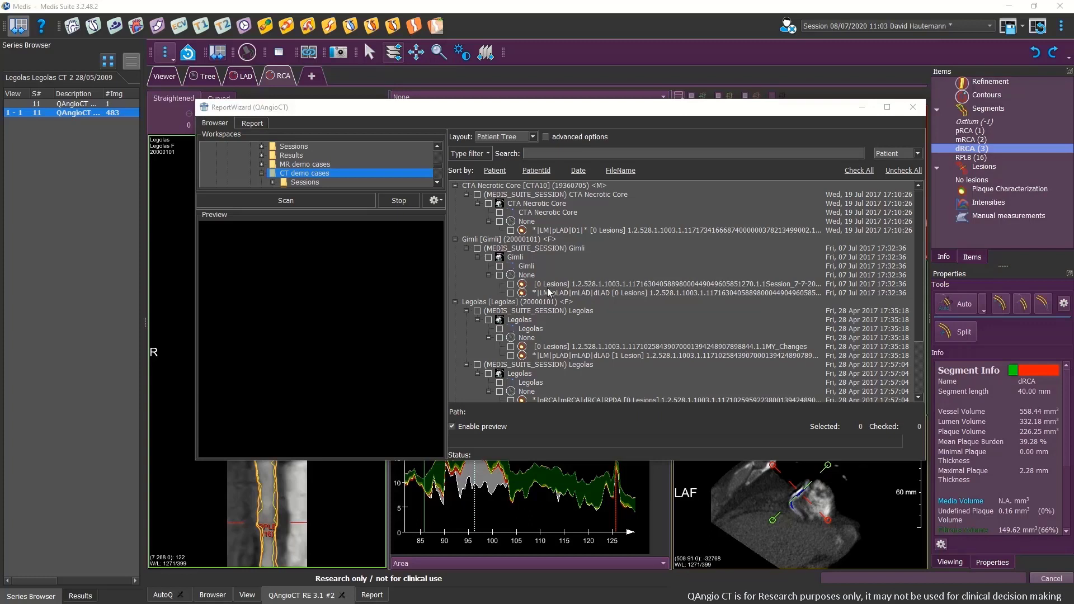
- Preview the LM to dLAD result at slice 178, check all listed results and scan them in Segment Based mode
left_click(569, 294)
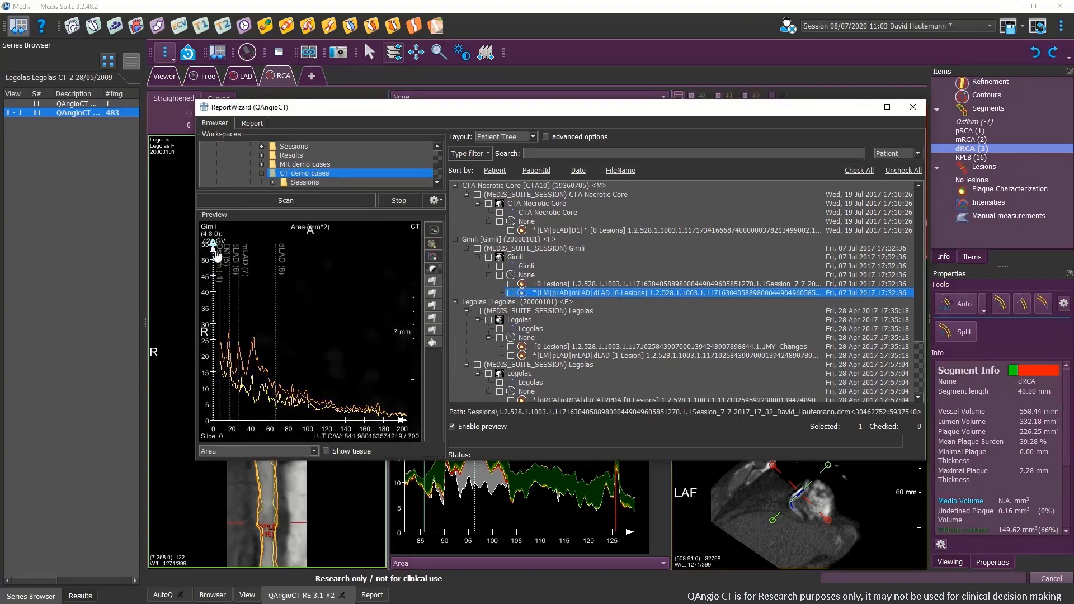
mouse_move(215, 254)
left_mouse_down()
mouse_move(350, 268)
mouse_move(308, 277)
left_mouse_up()
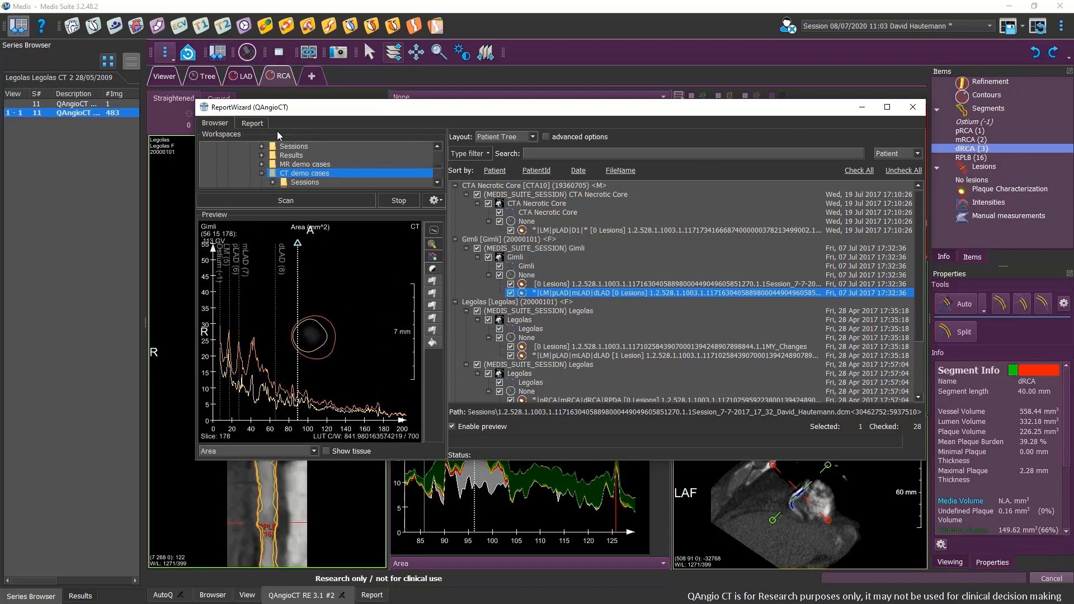
left_click(253, 123)
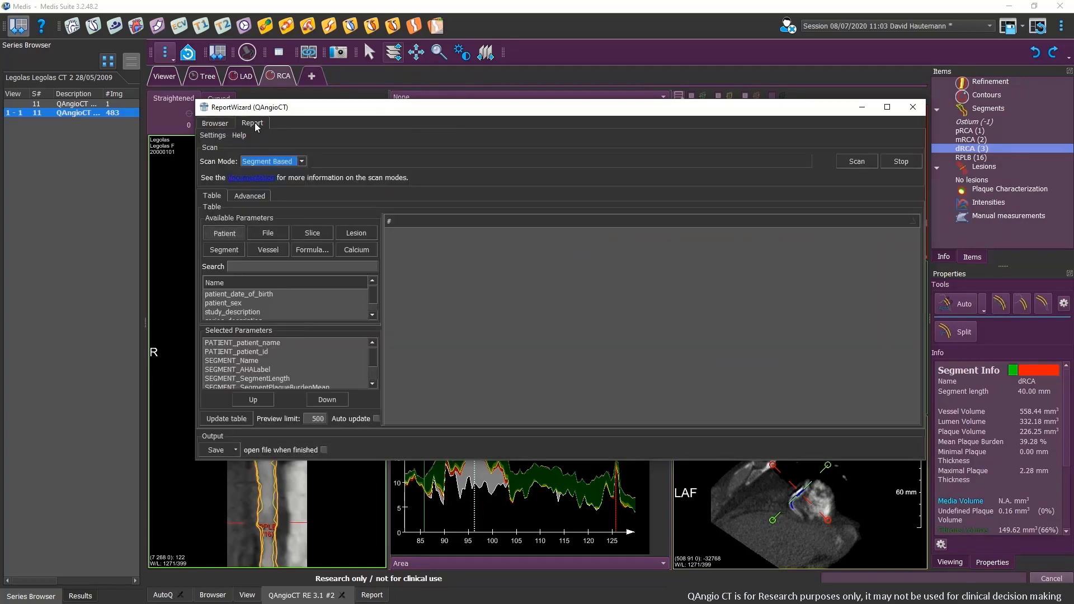
left_click(854, 162)
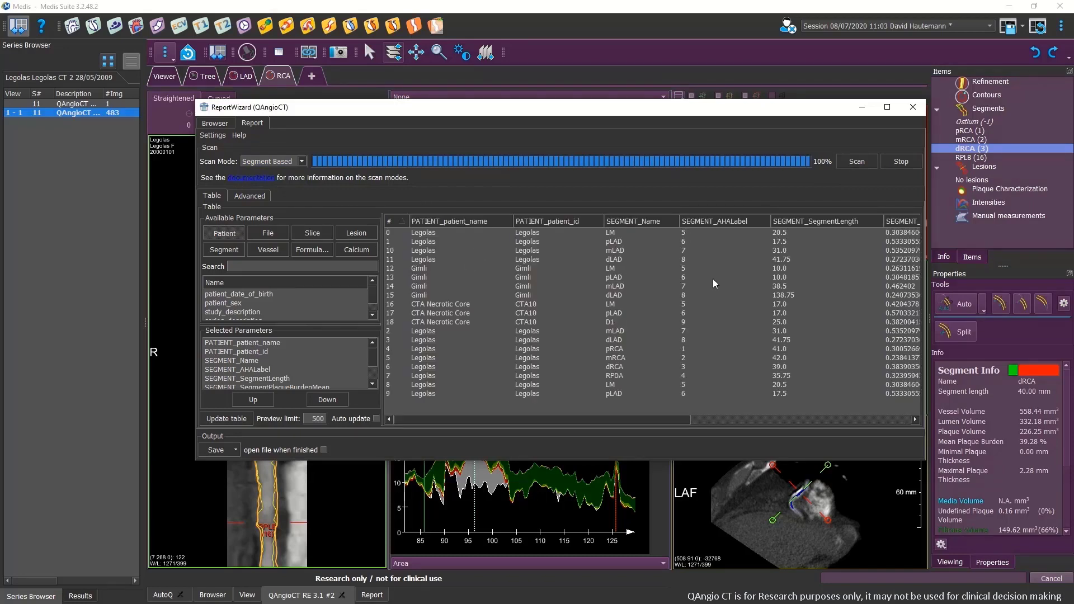
- Add all available Segment parameters to the report table and rescan, looking through the added columns
left_click(262, 251)
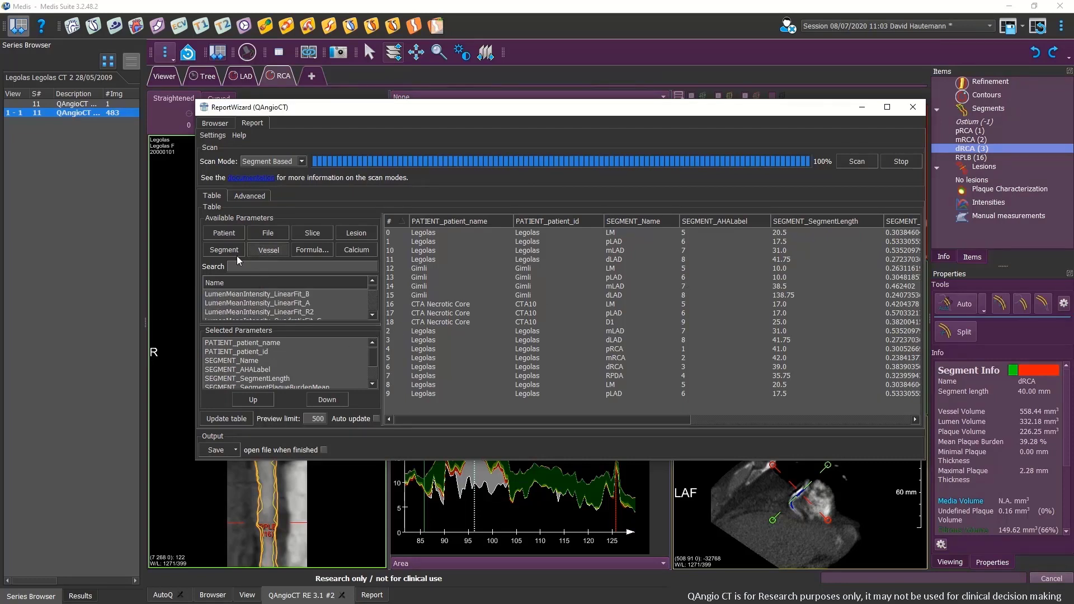
left_click(233, 253)
left_click_drag(233, 297, 226, 407)
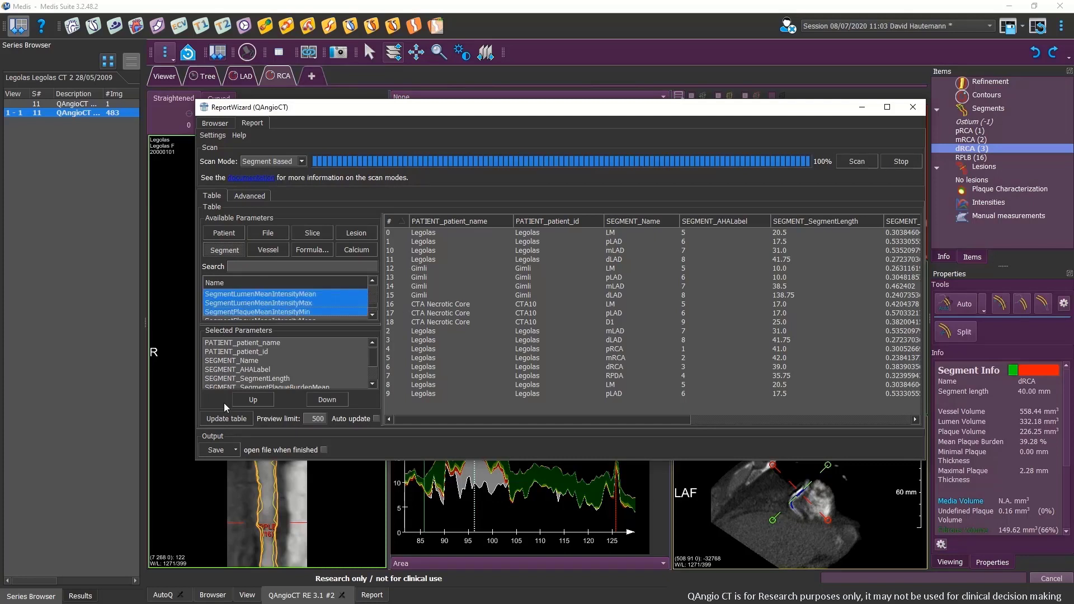
right_click(248, 305)
left_click(255, 307)
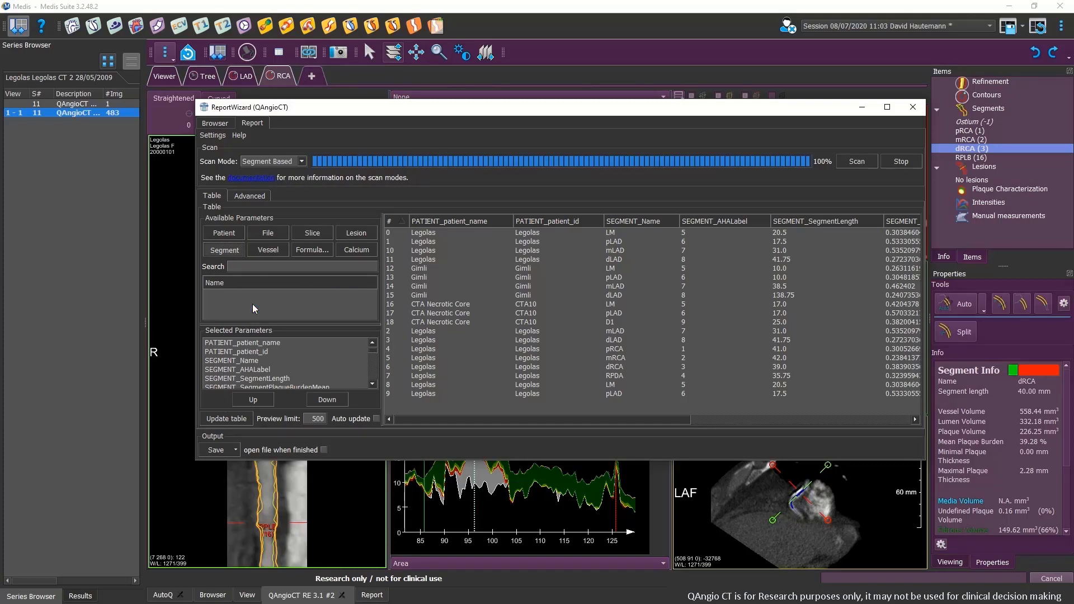
left_click(859, 164)
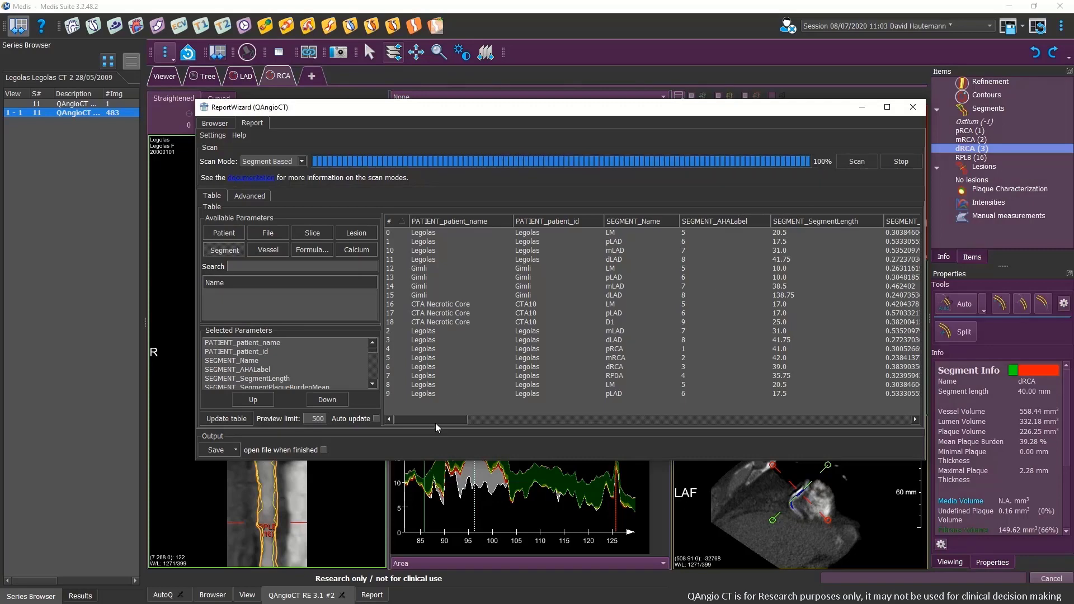
left_click_drag(435, 421, 408, 427)
- Save the table in XLS format as report.xls in the CT images folder, replacing the existing file and opening it when finished
left_click(236, 450)
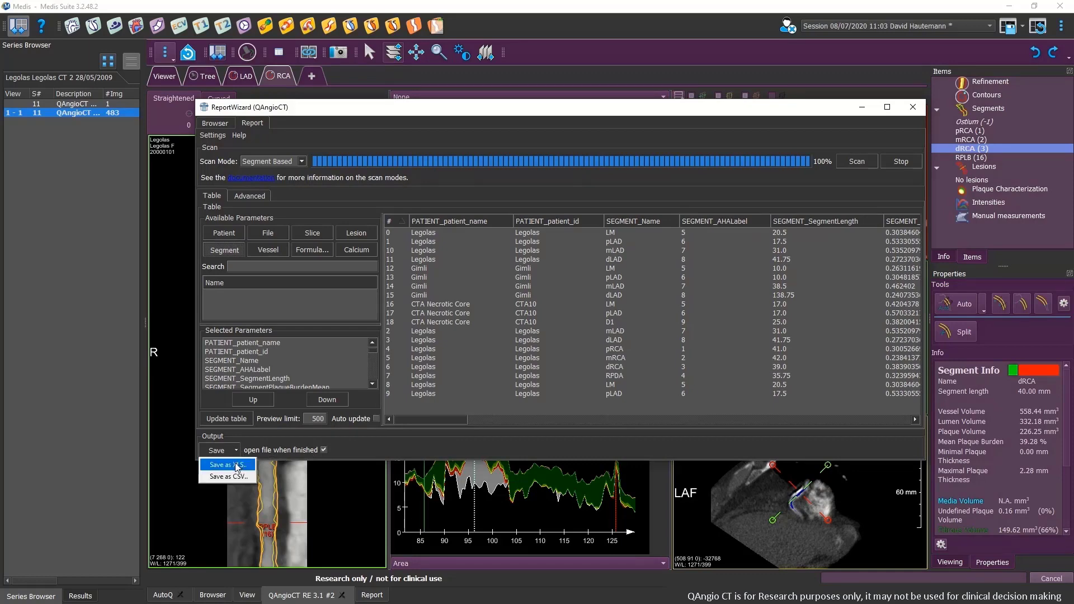
left_click(240, 462)
left_click(327, 198)
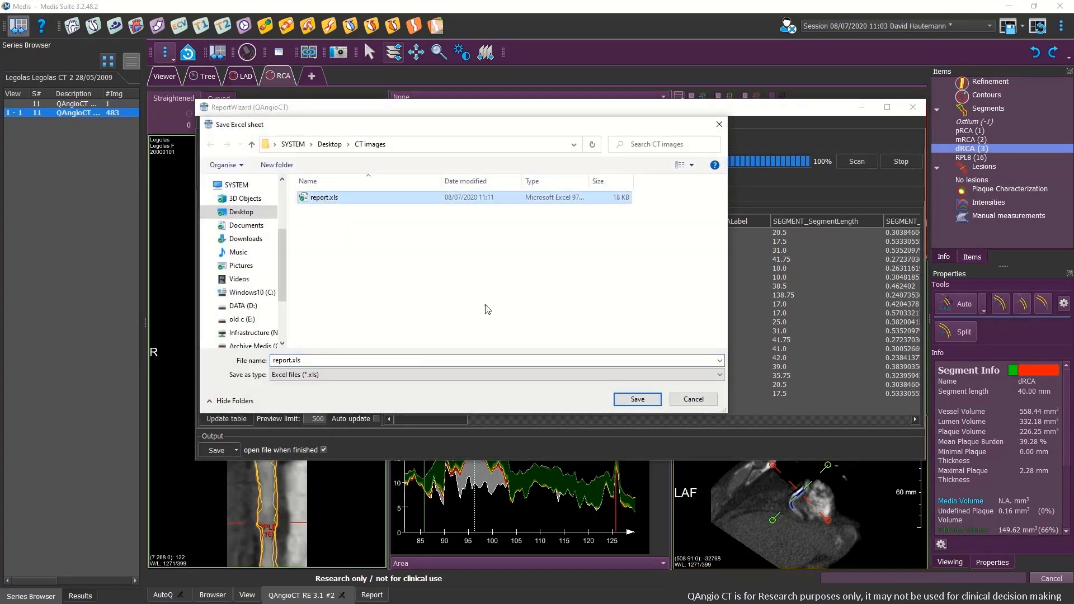
left_click(629, 400)
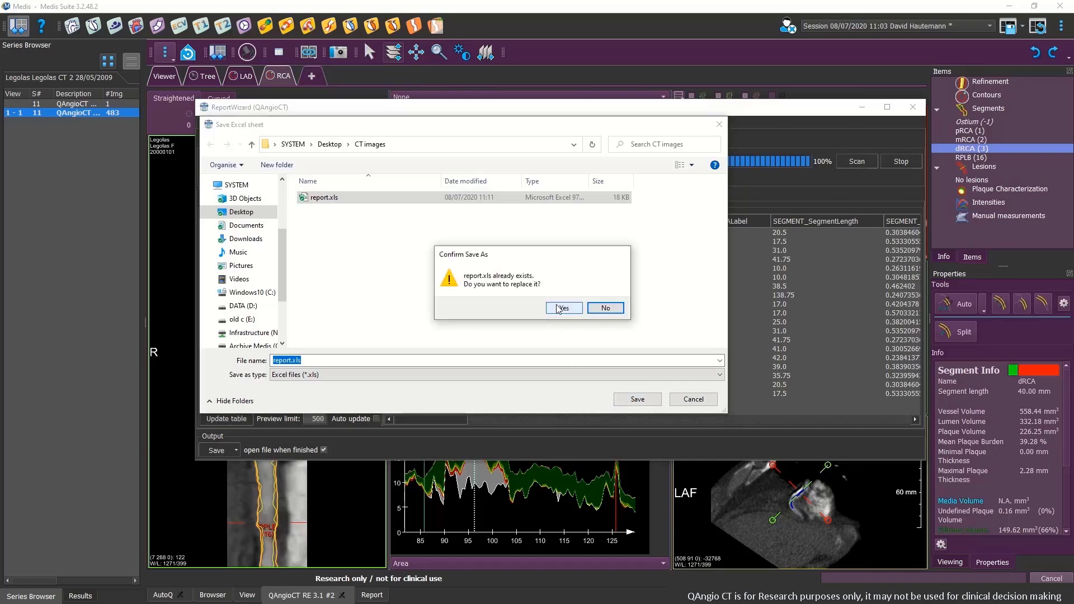
left_click(559, 307)
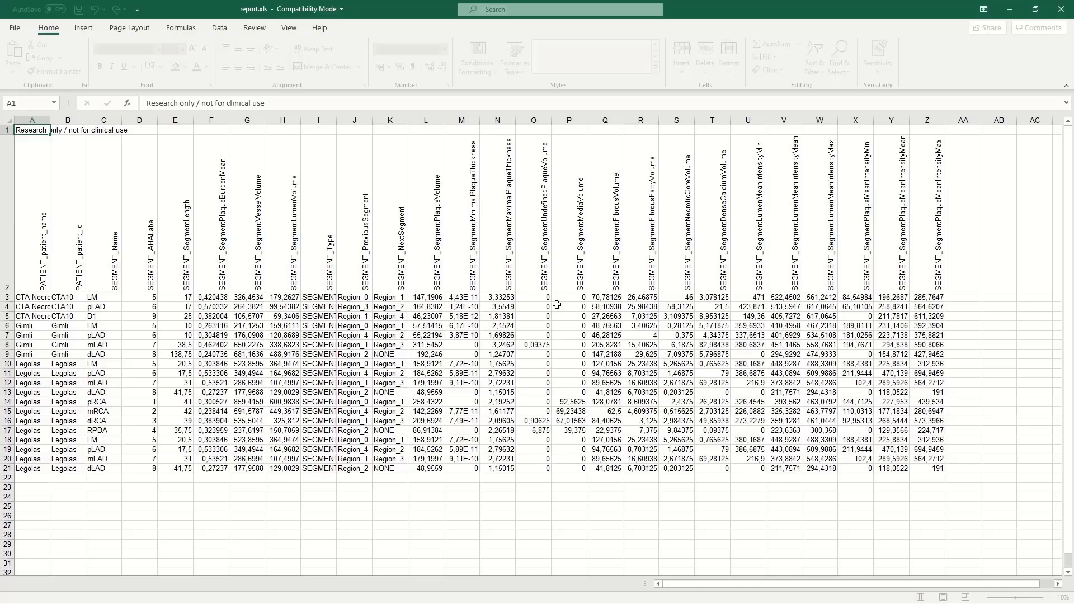